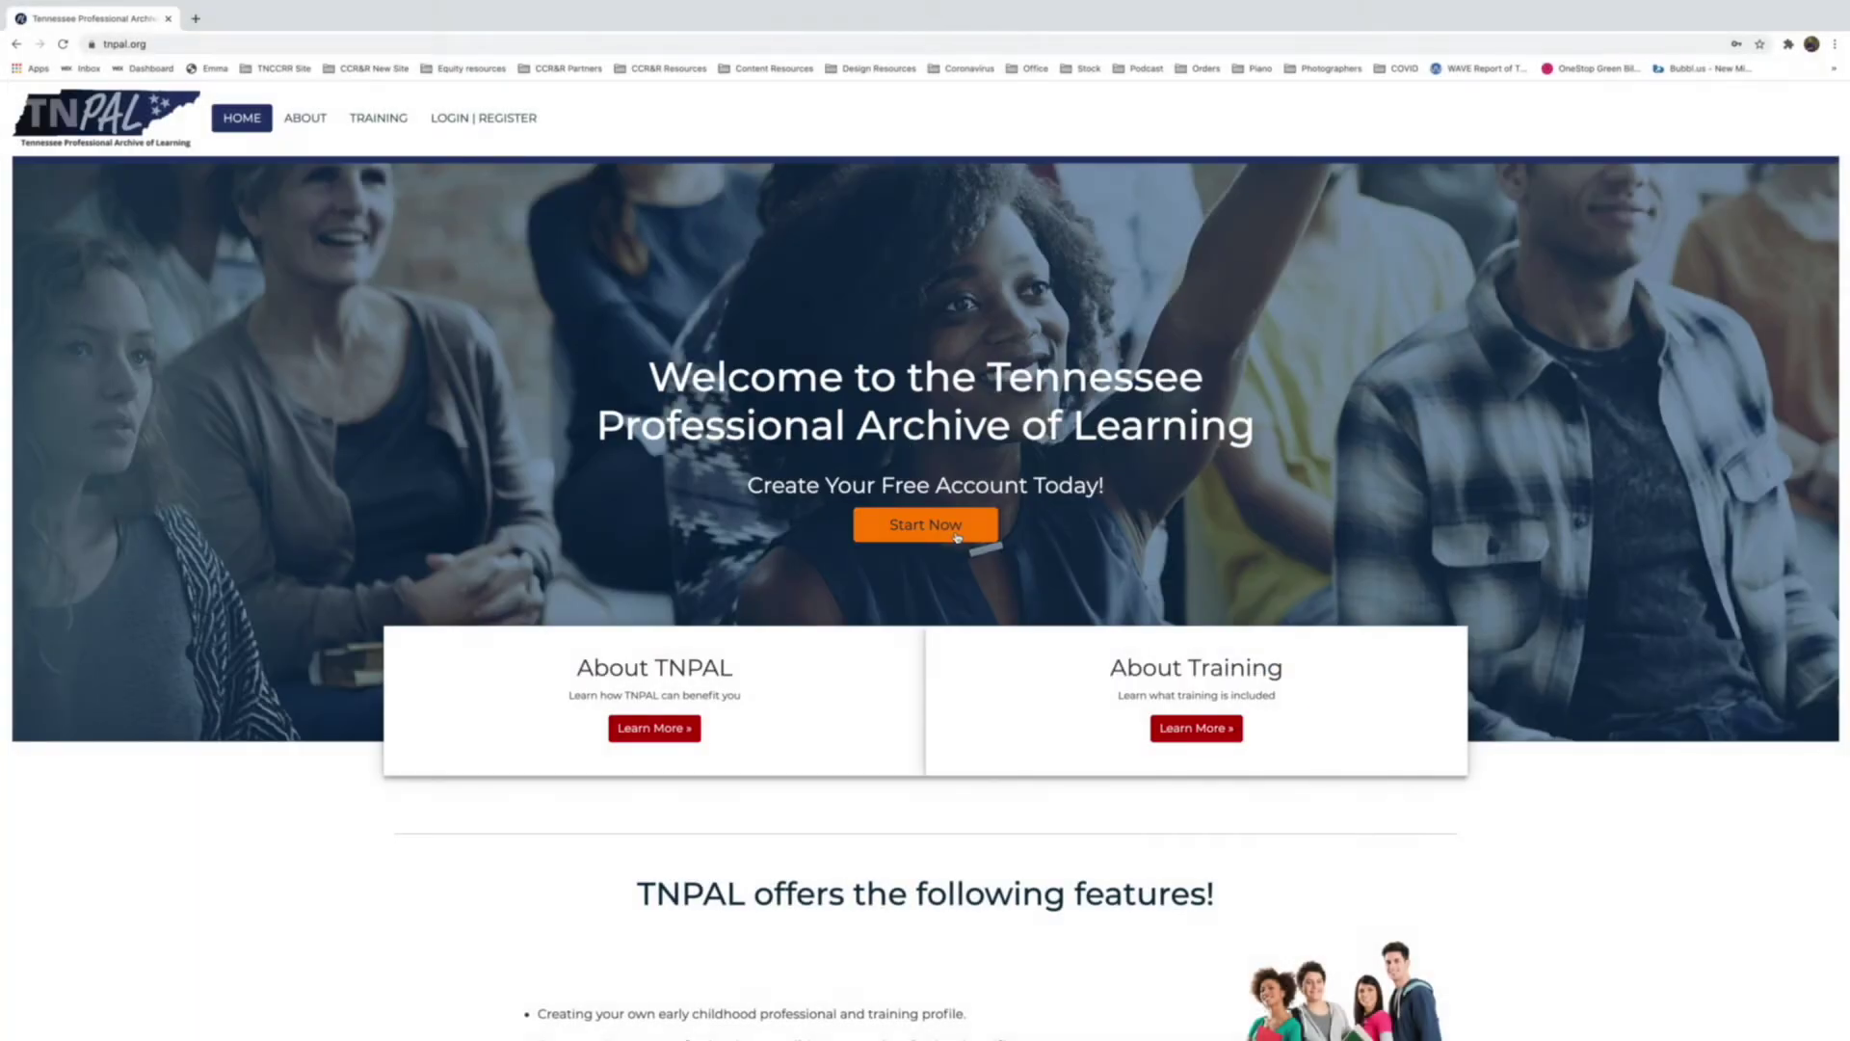
Open the Login | Register page with Start Now on the TNPAL home page.
left_click(957, 536)
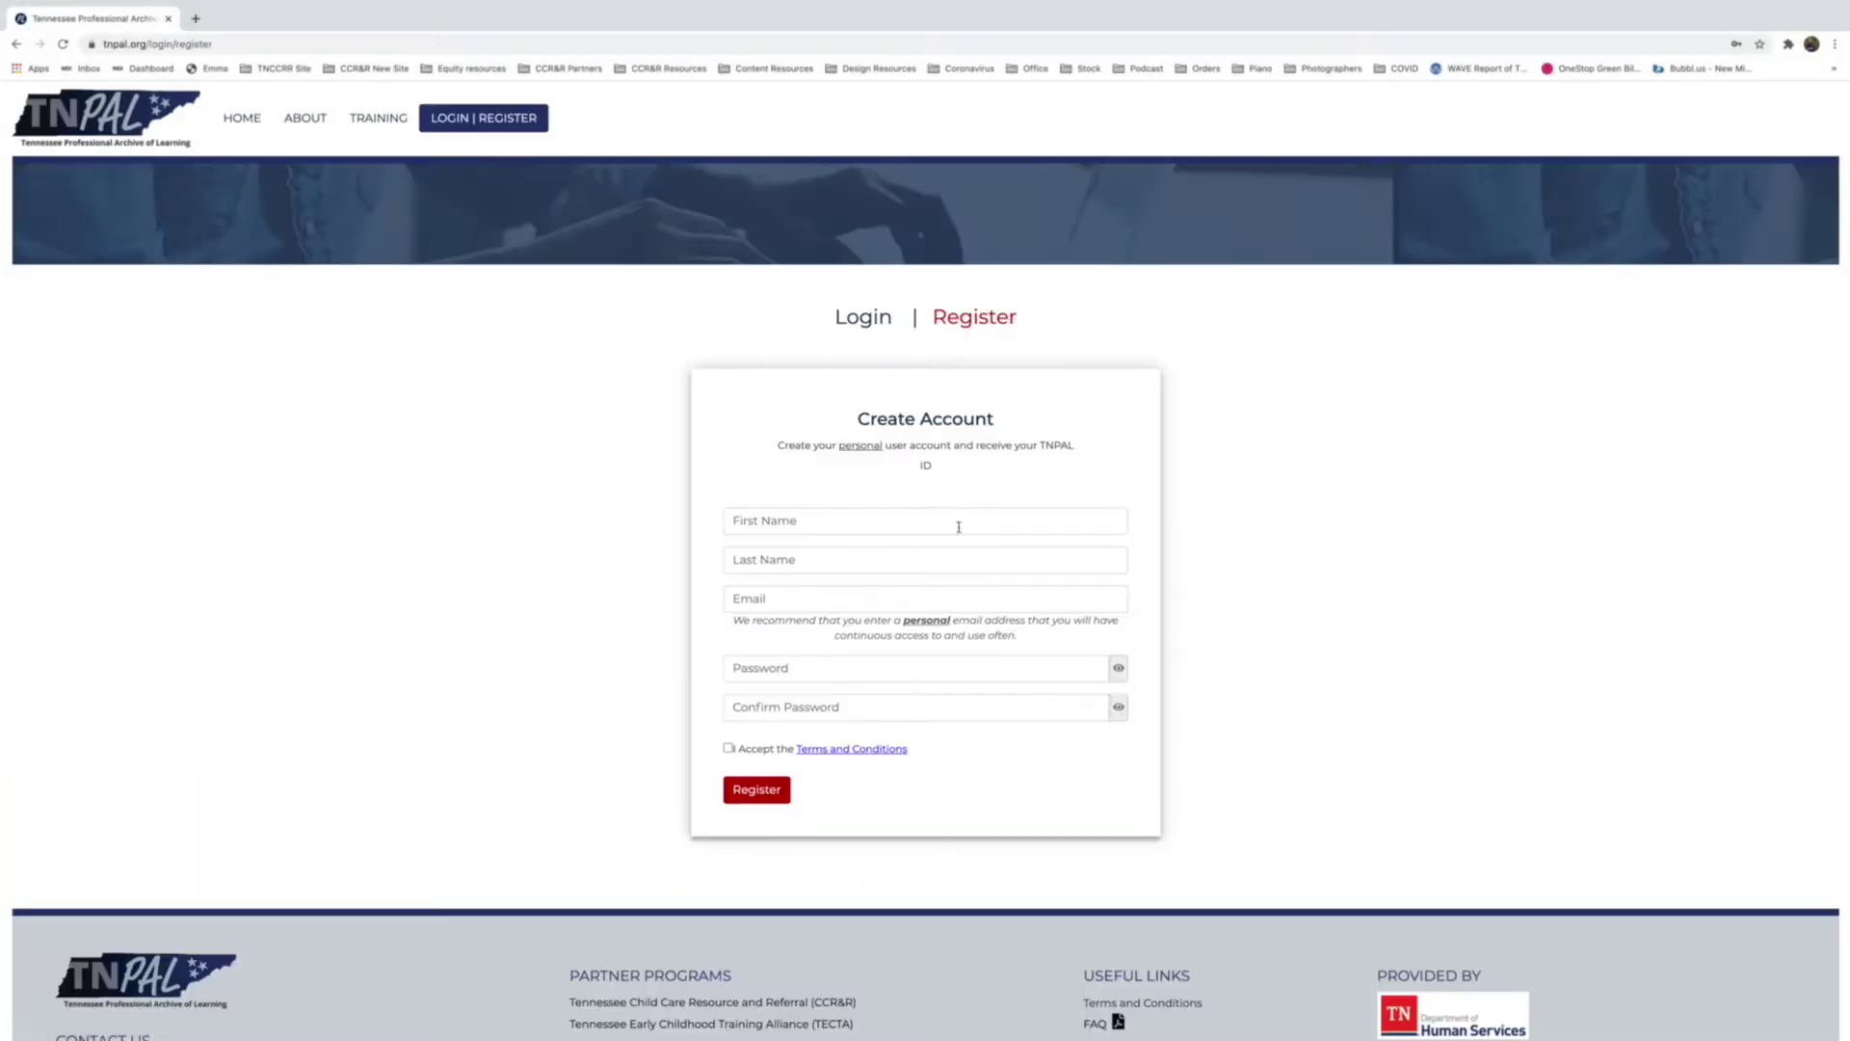
Log in with the saved account credentials and open the My Resume upload form.
left_click(856, 327)
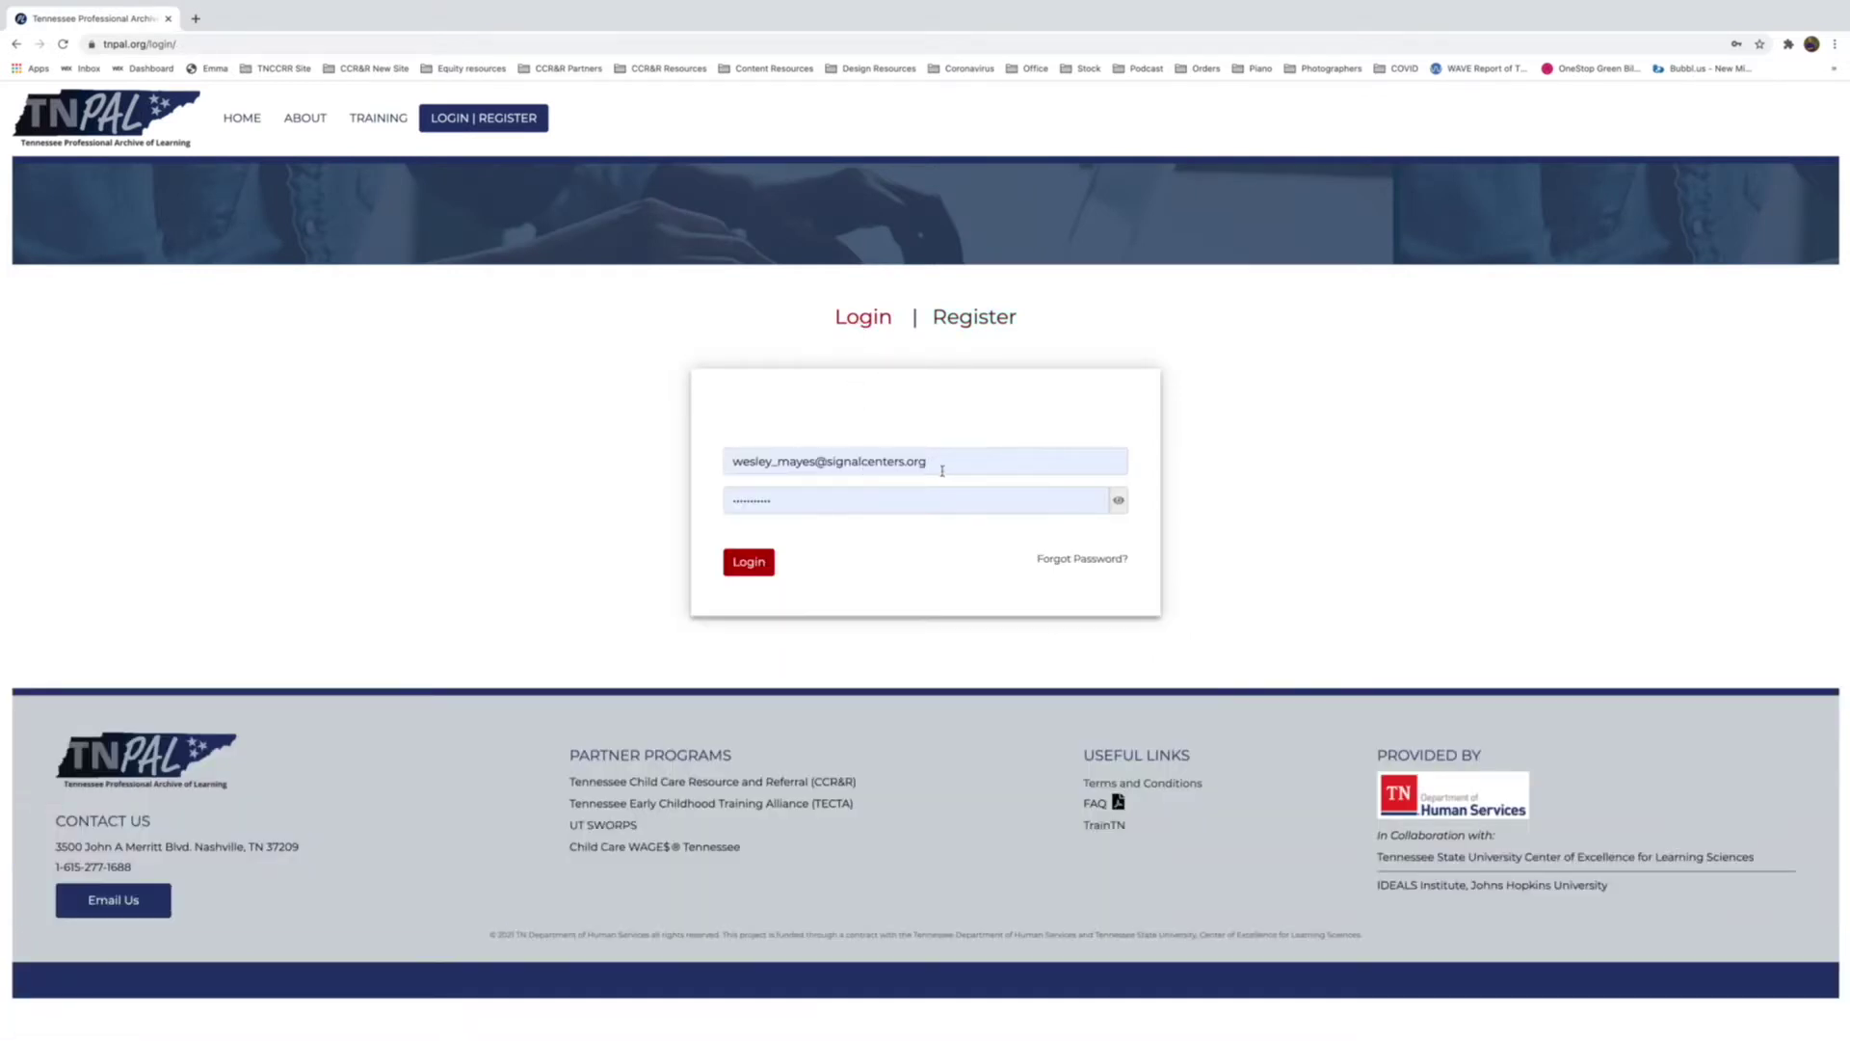
left_click(942, 470)
key("Tab")
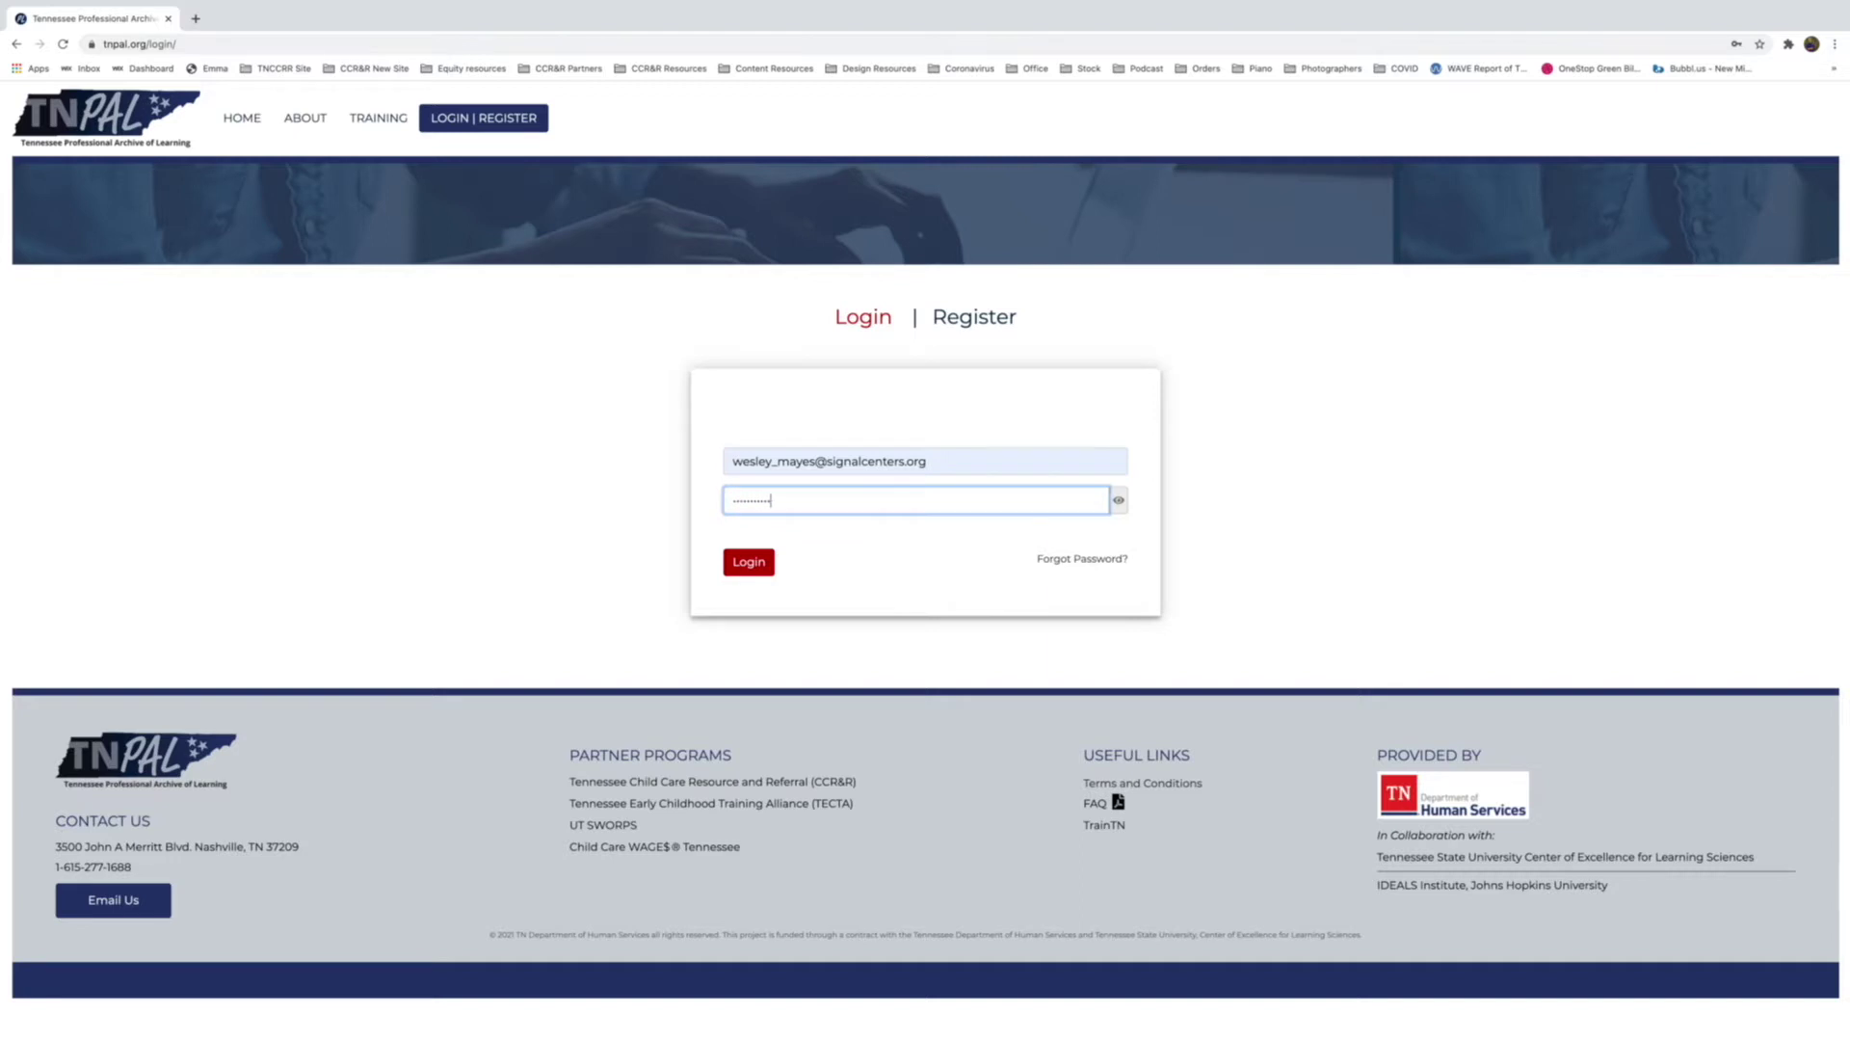
key("Return")
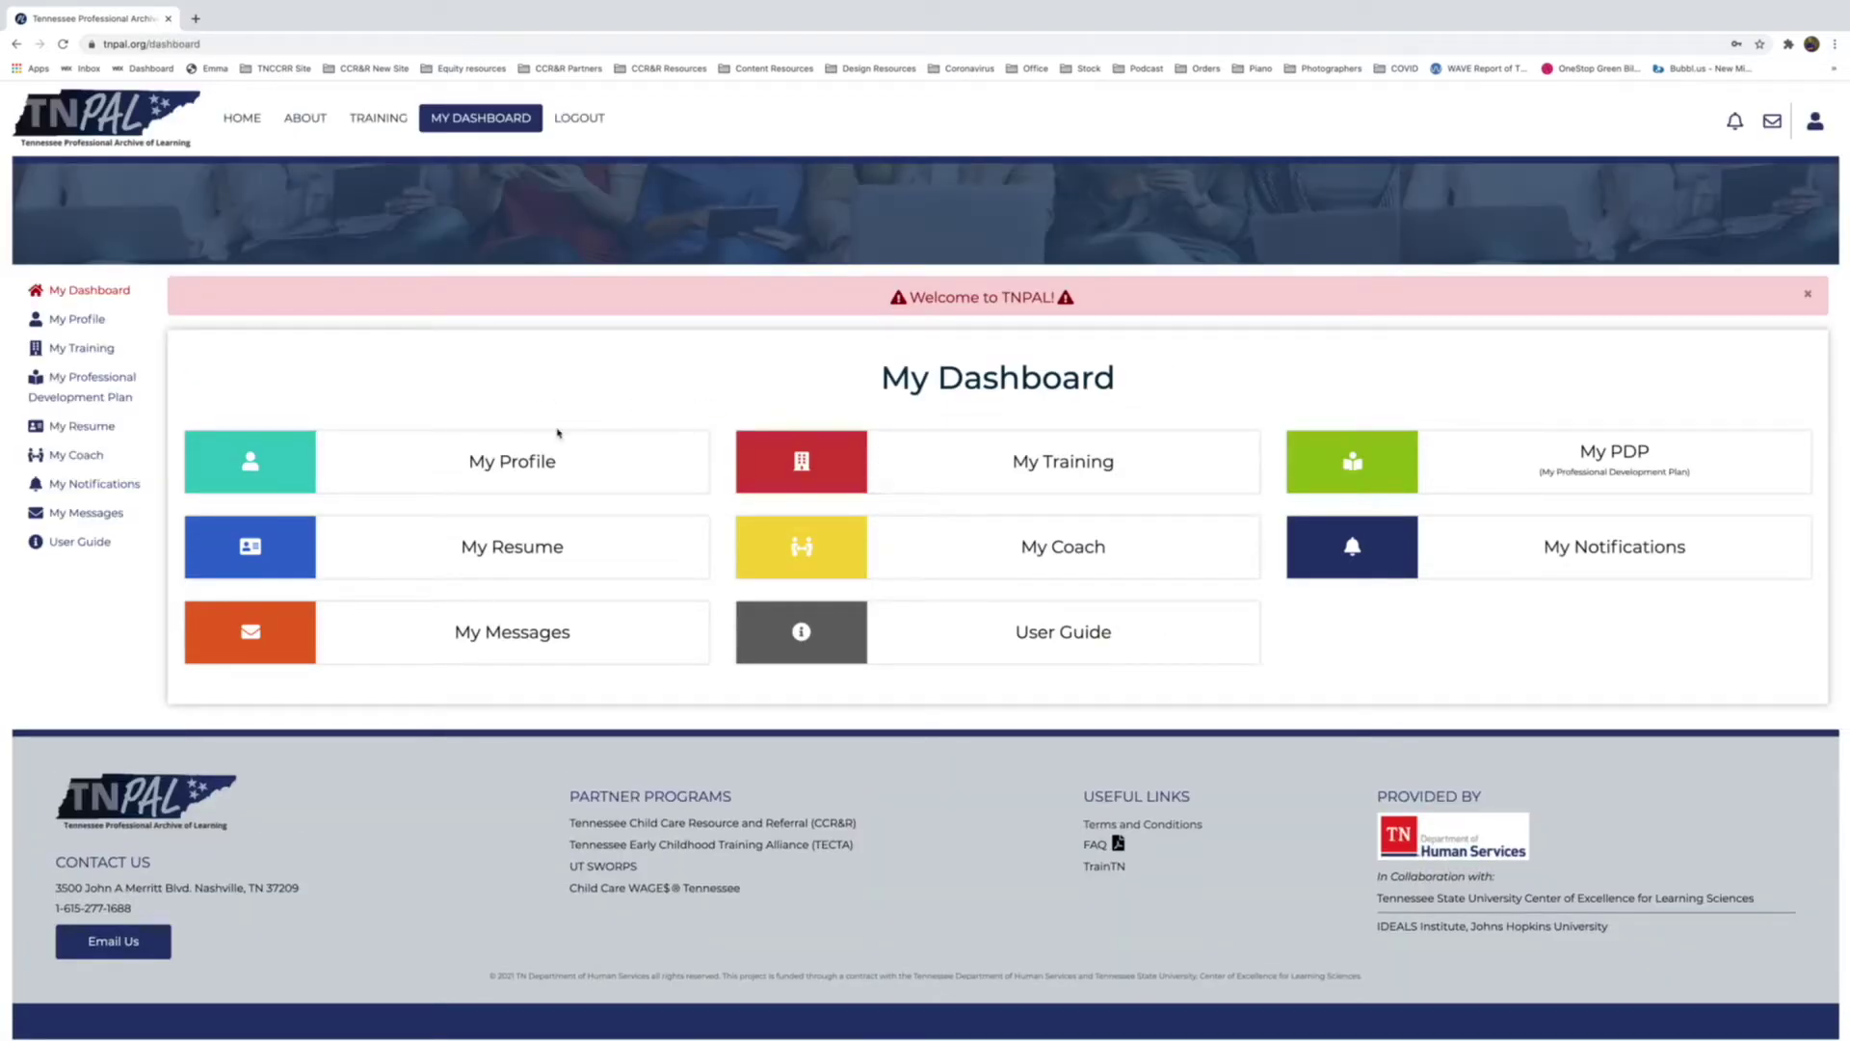
left_click(495, 557)
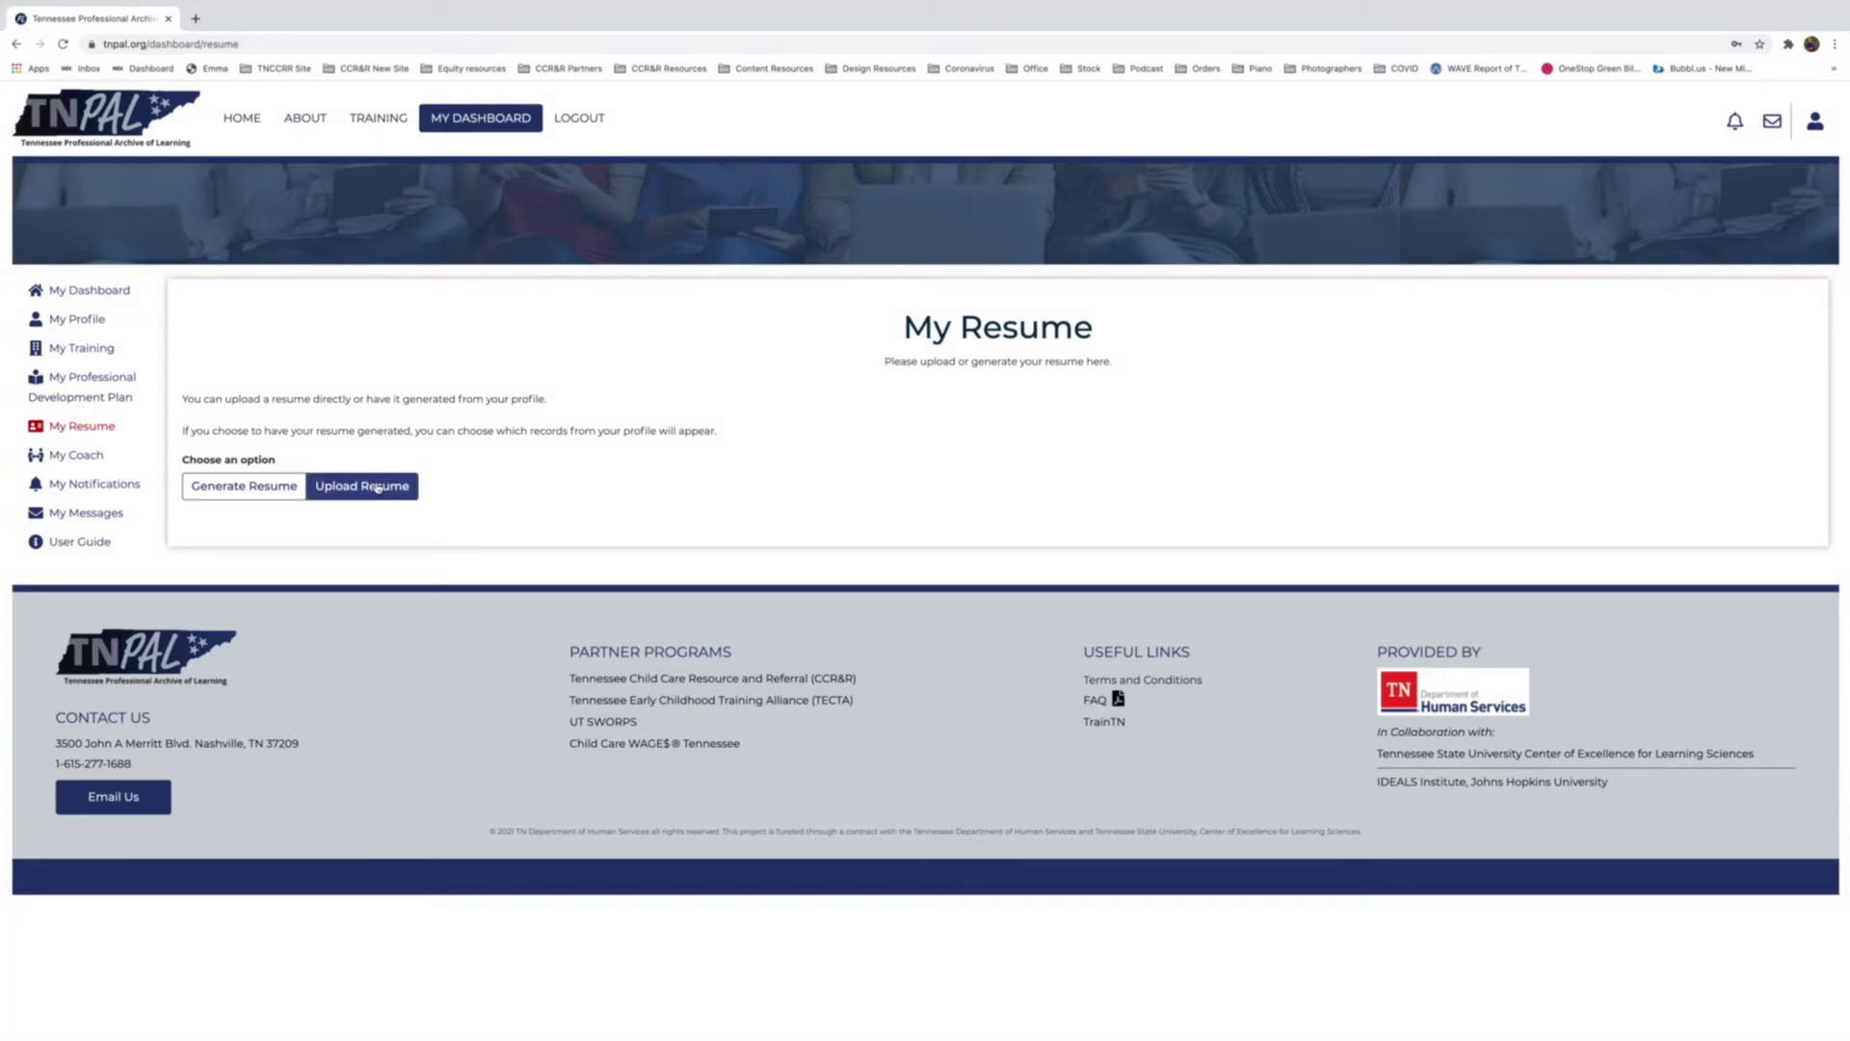
left_click(377, 488)
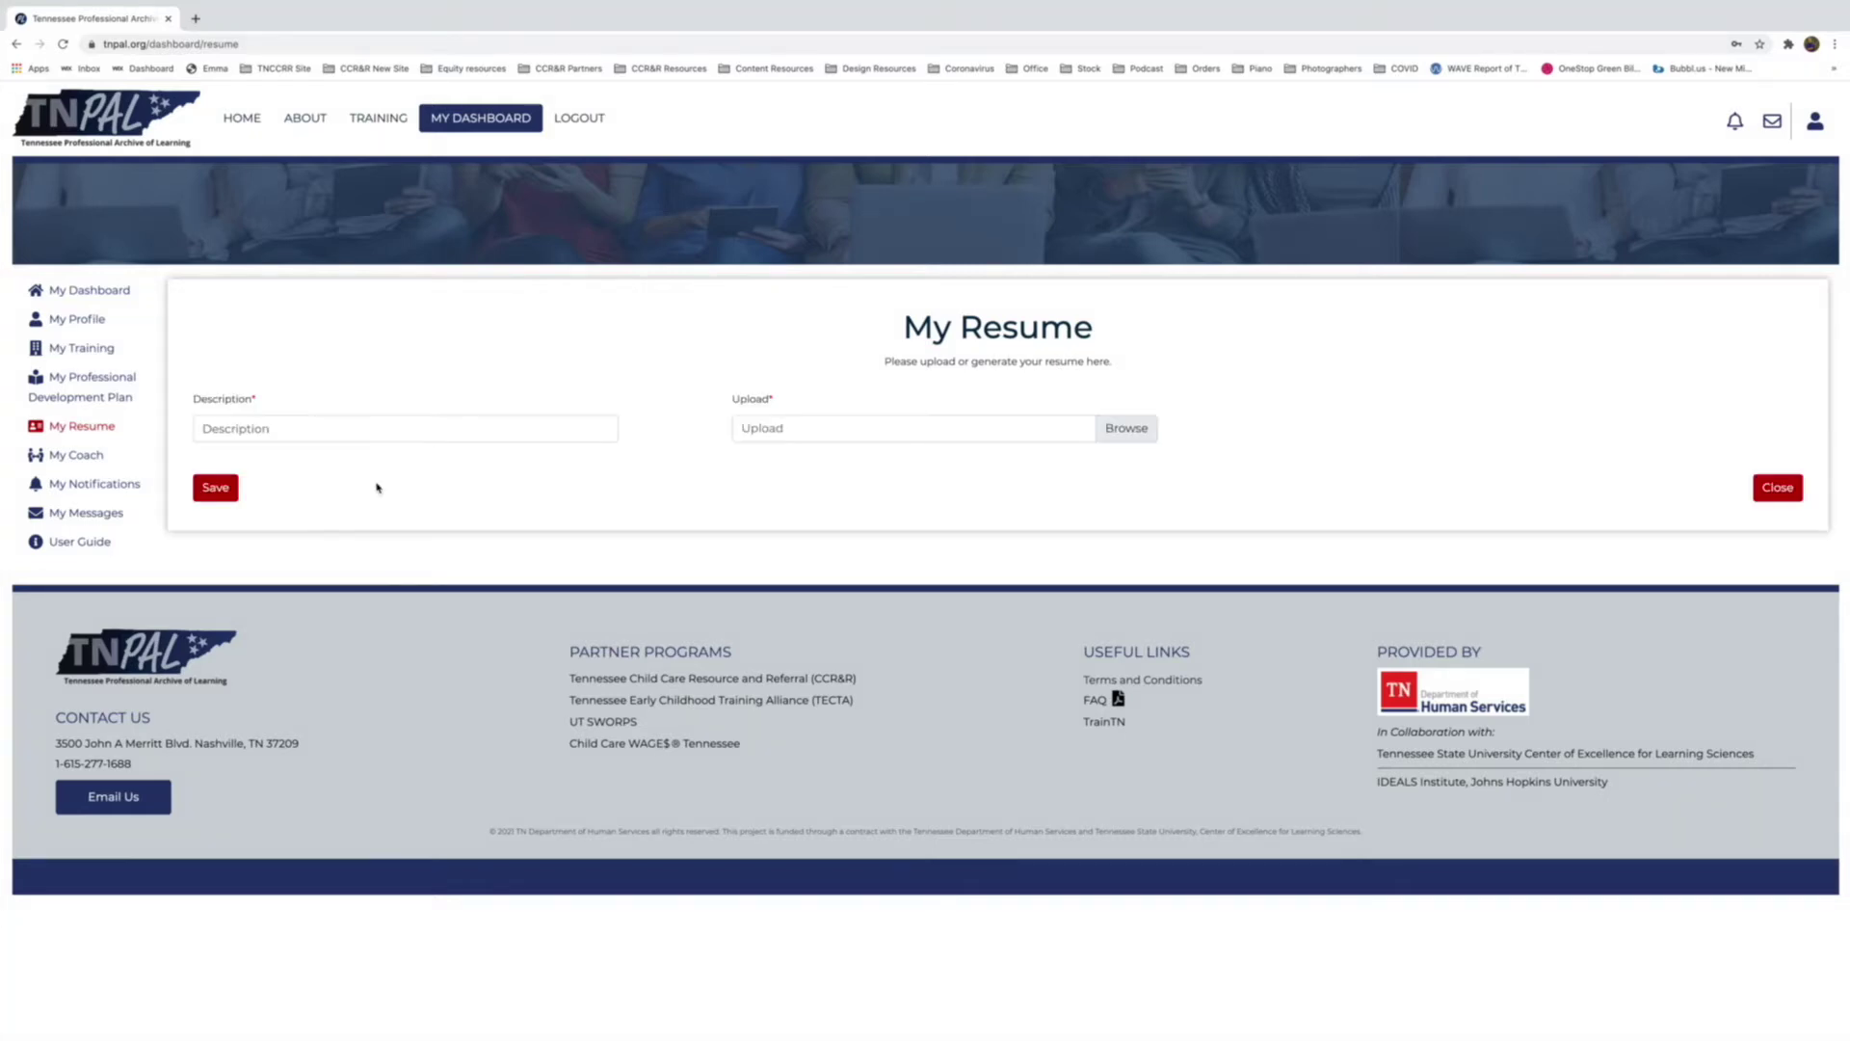
Enter the resume owner's name as the description and search the computer for the resume file.
left_click(336, 430)
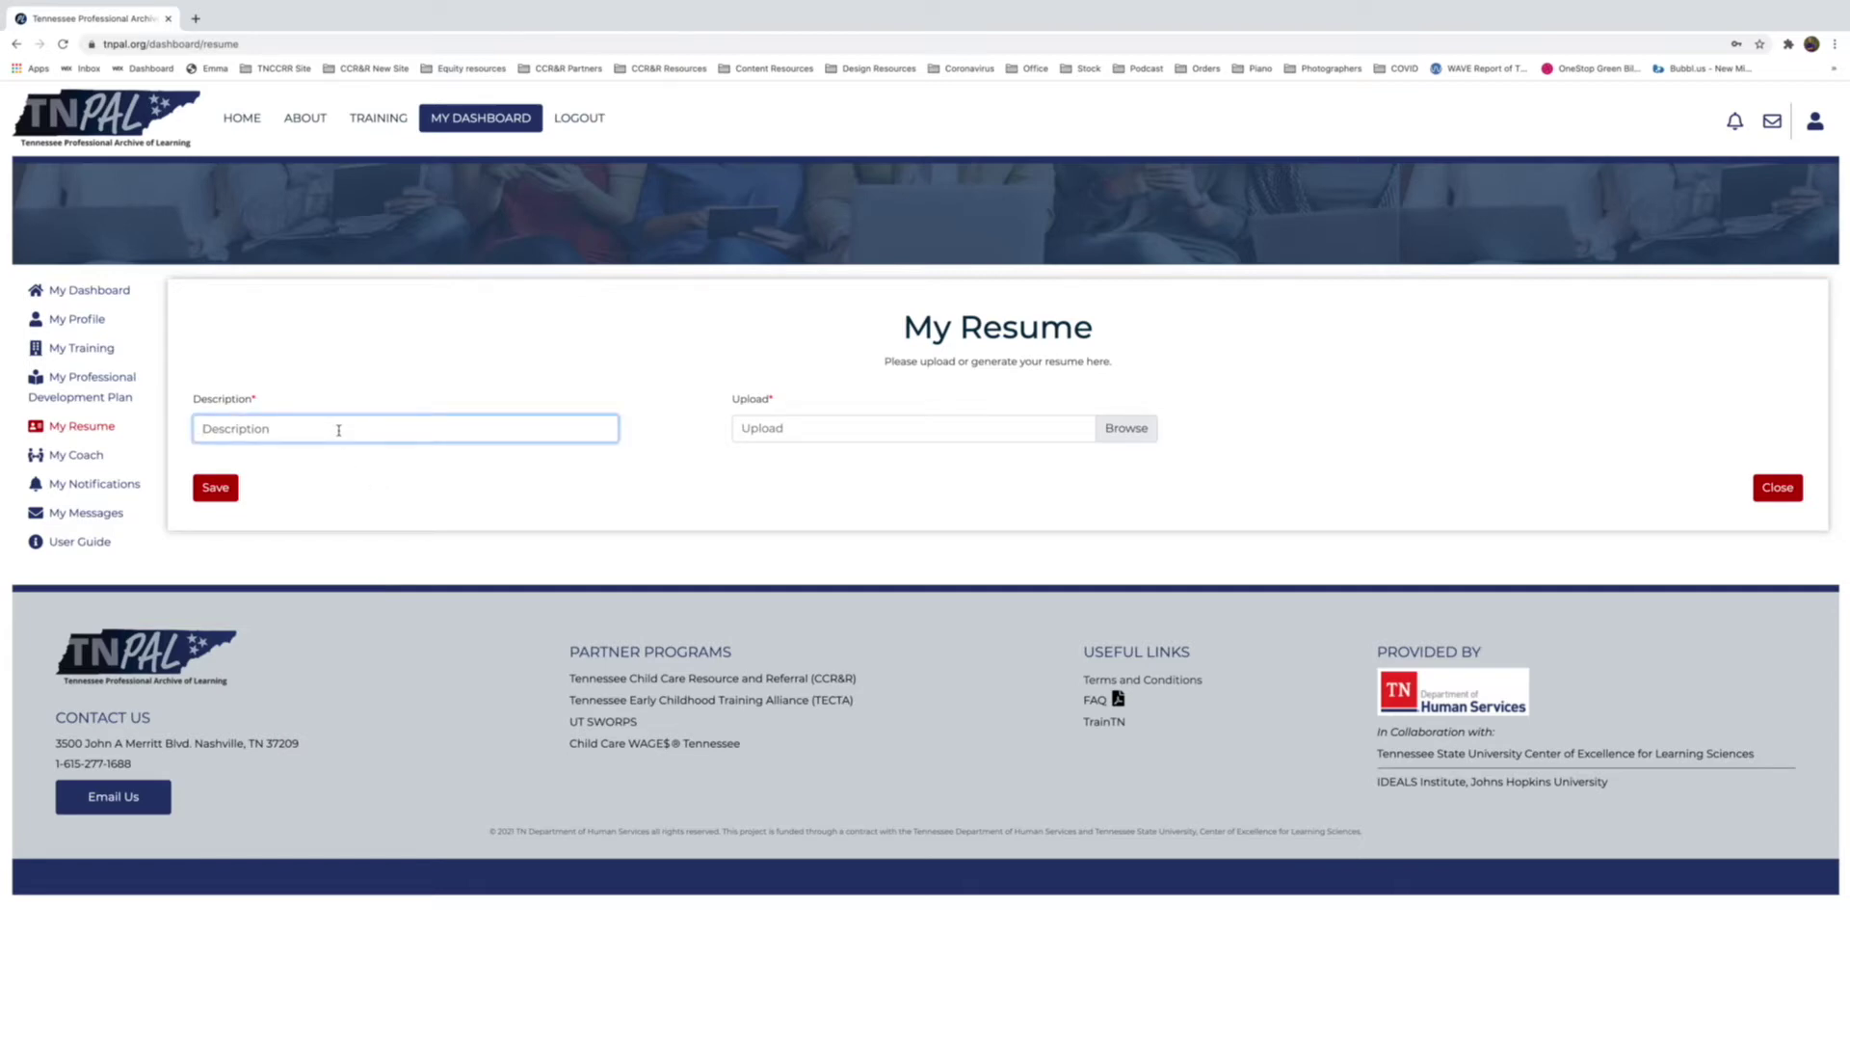
type("Wesley's Resume")
left_click(1125, 429)
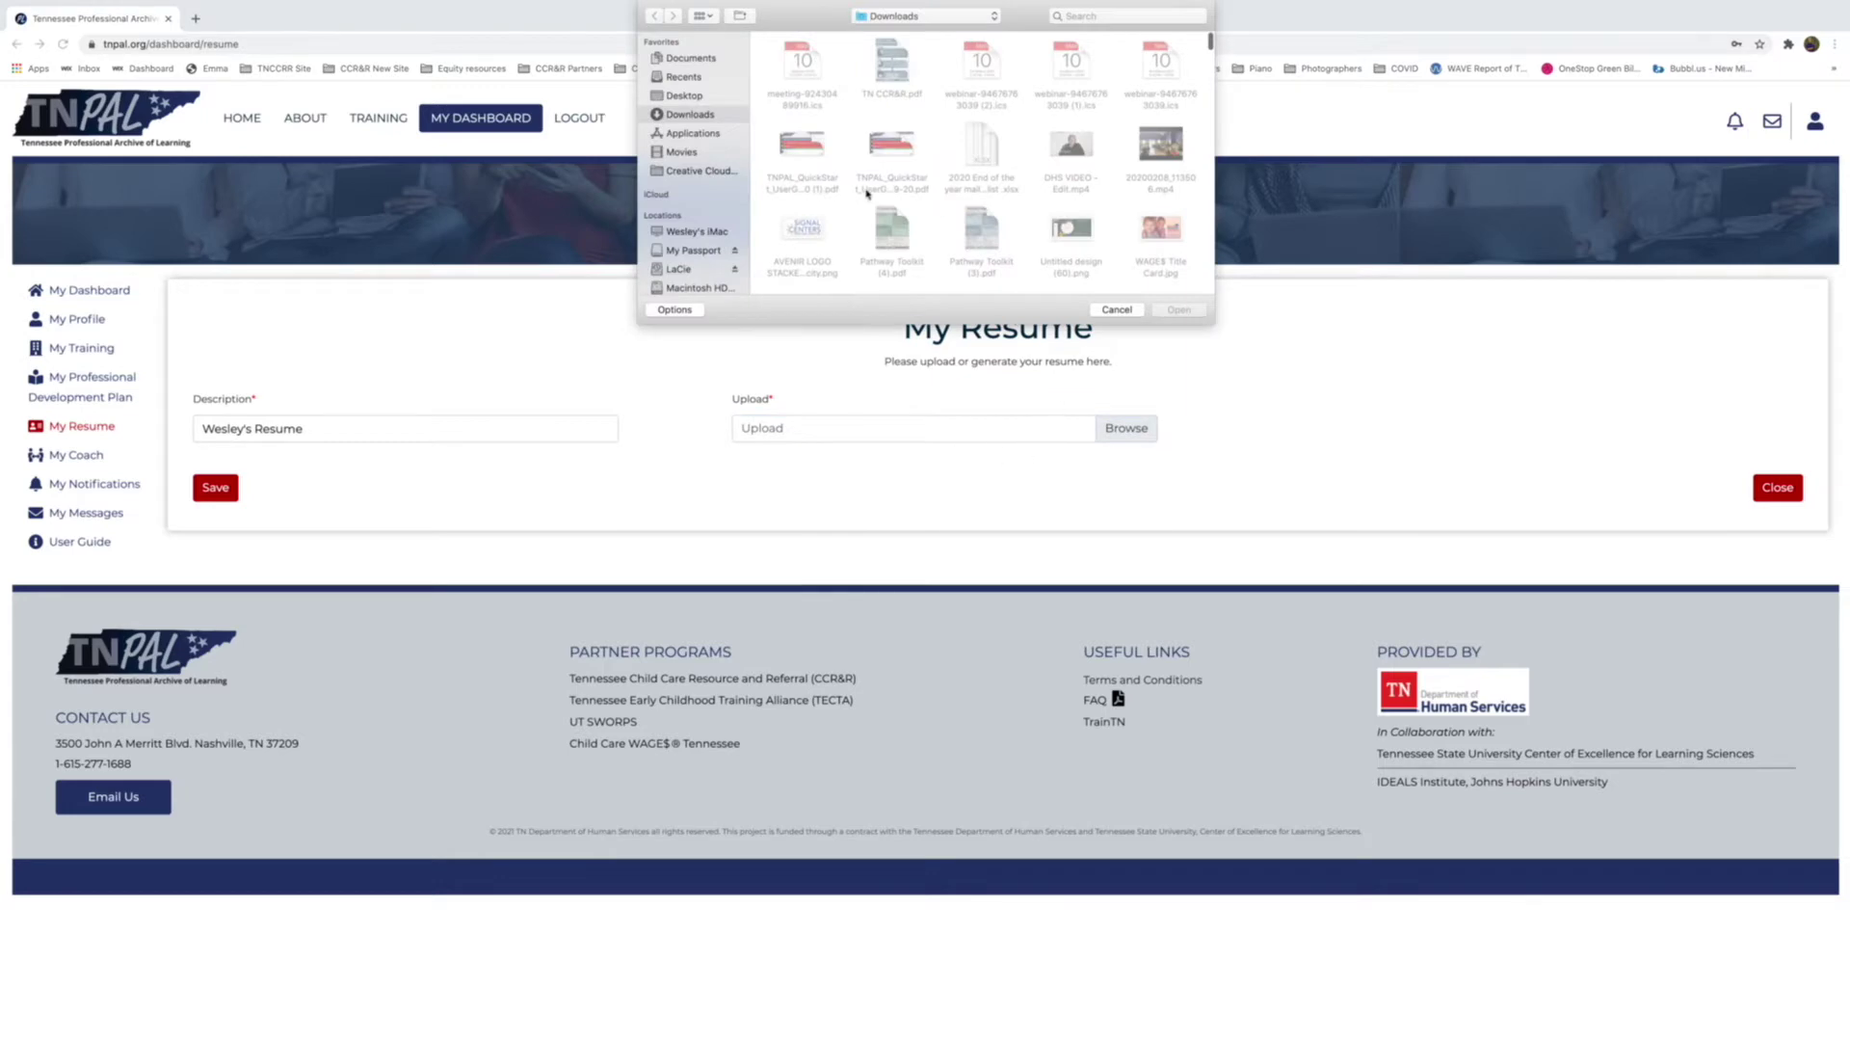
scroll(954, 217, "down", 1)
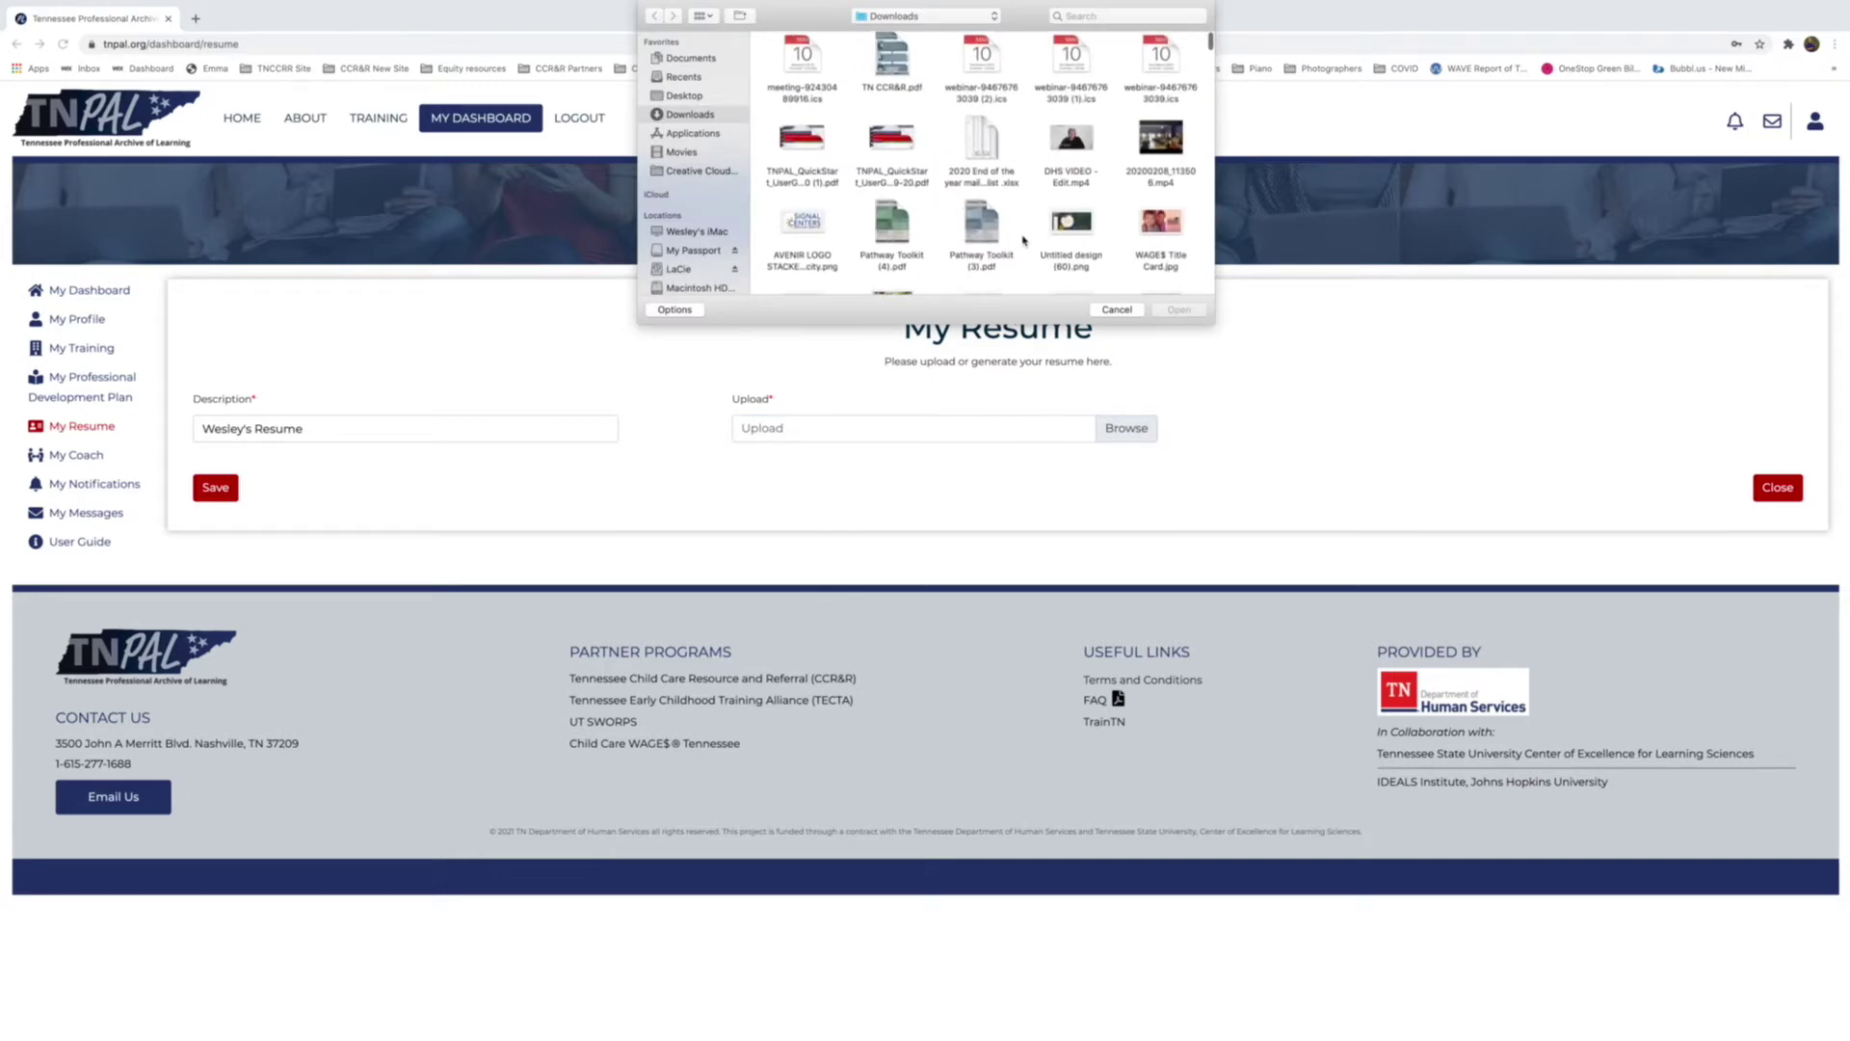
left_click(1139, 15)
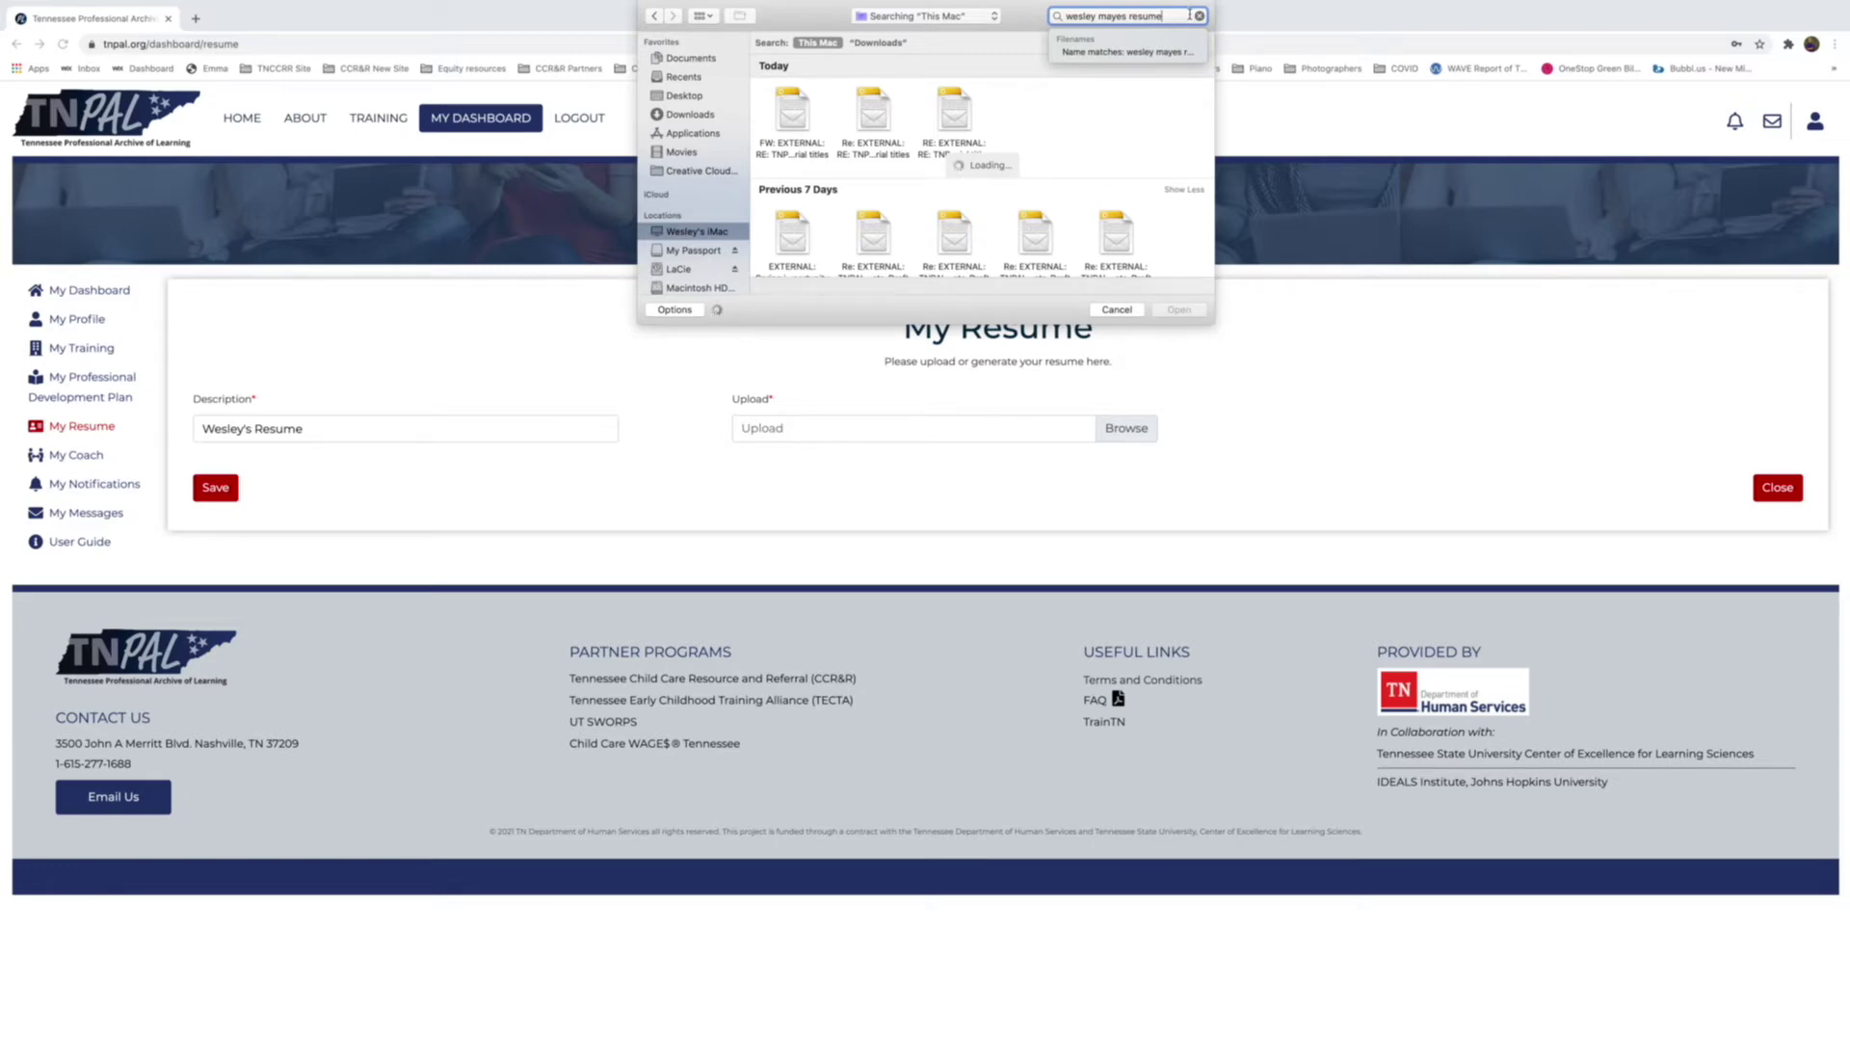
key("Down")
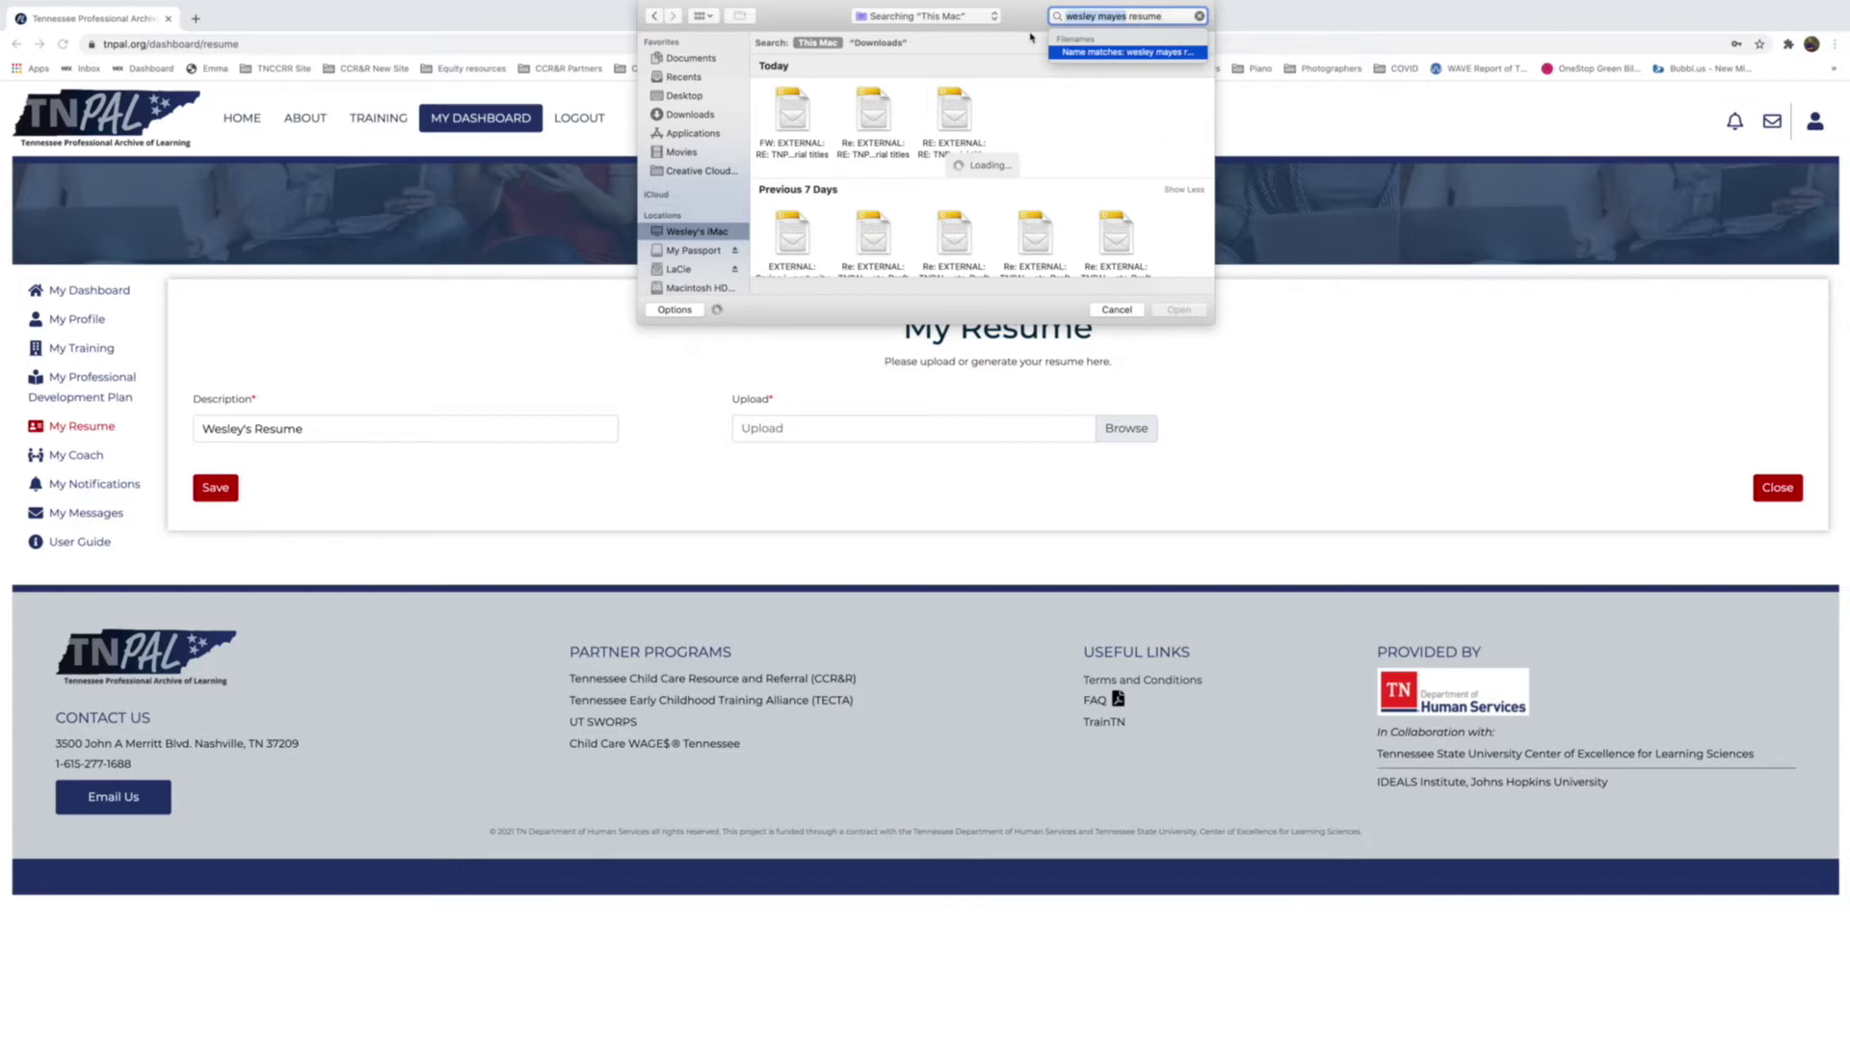
Attach the resume PDF from the Desktop folder and dismiss the success message.
left_click(689, 116)
left_click(686, 96)
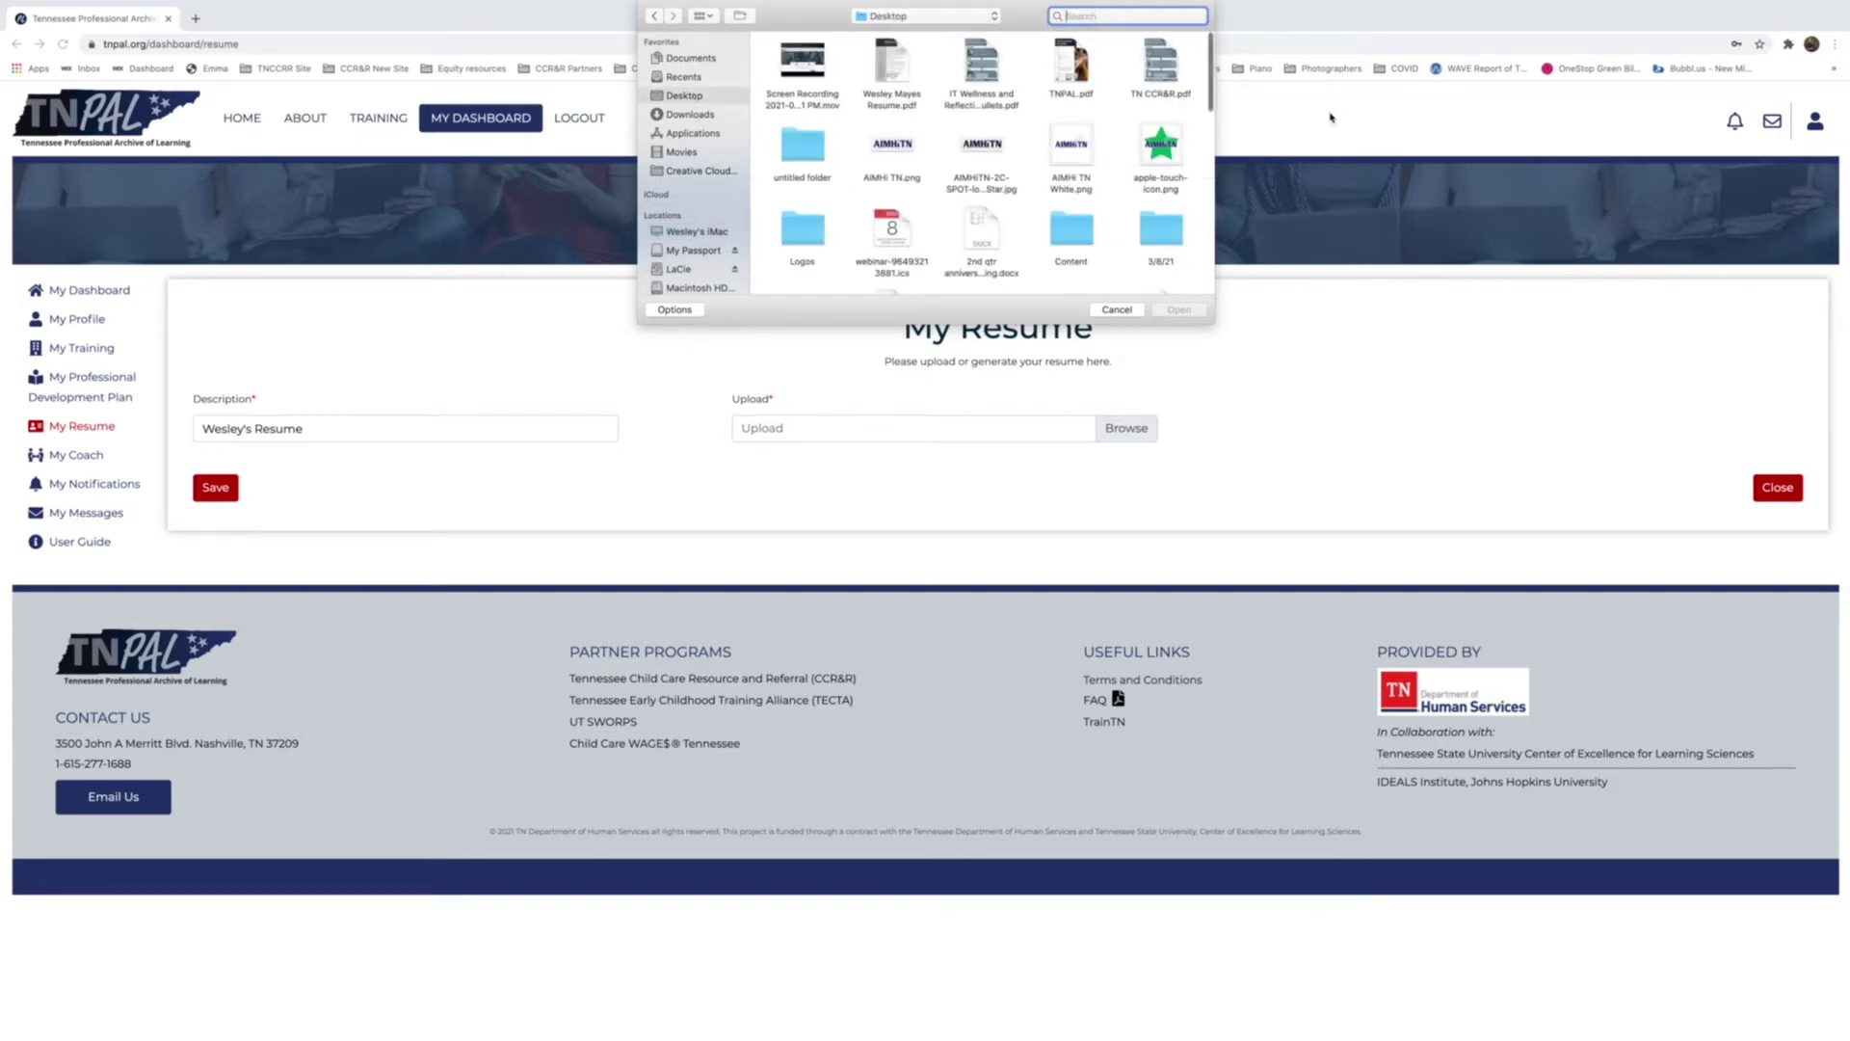
left_click(905, 85)
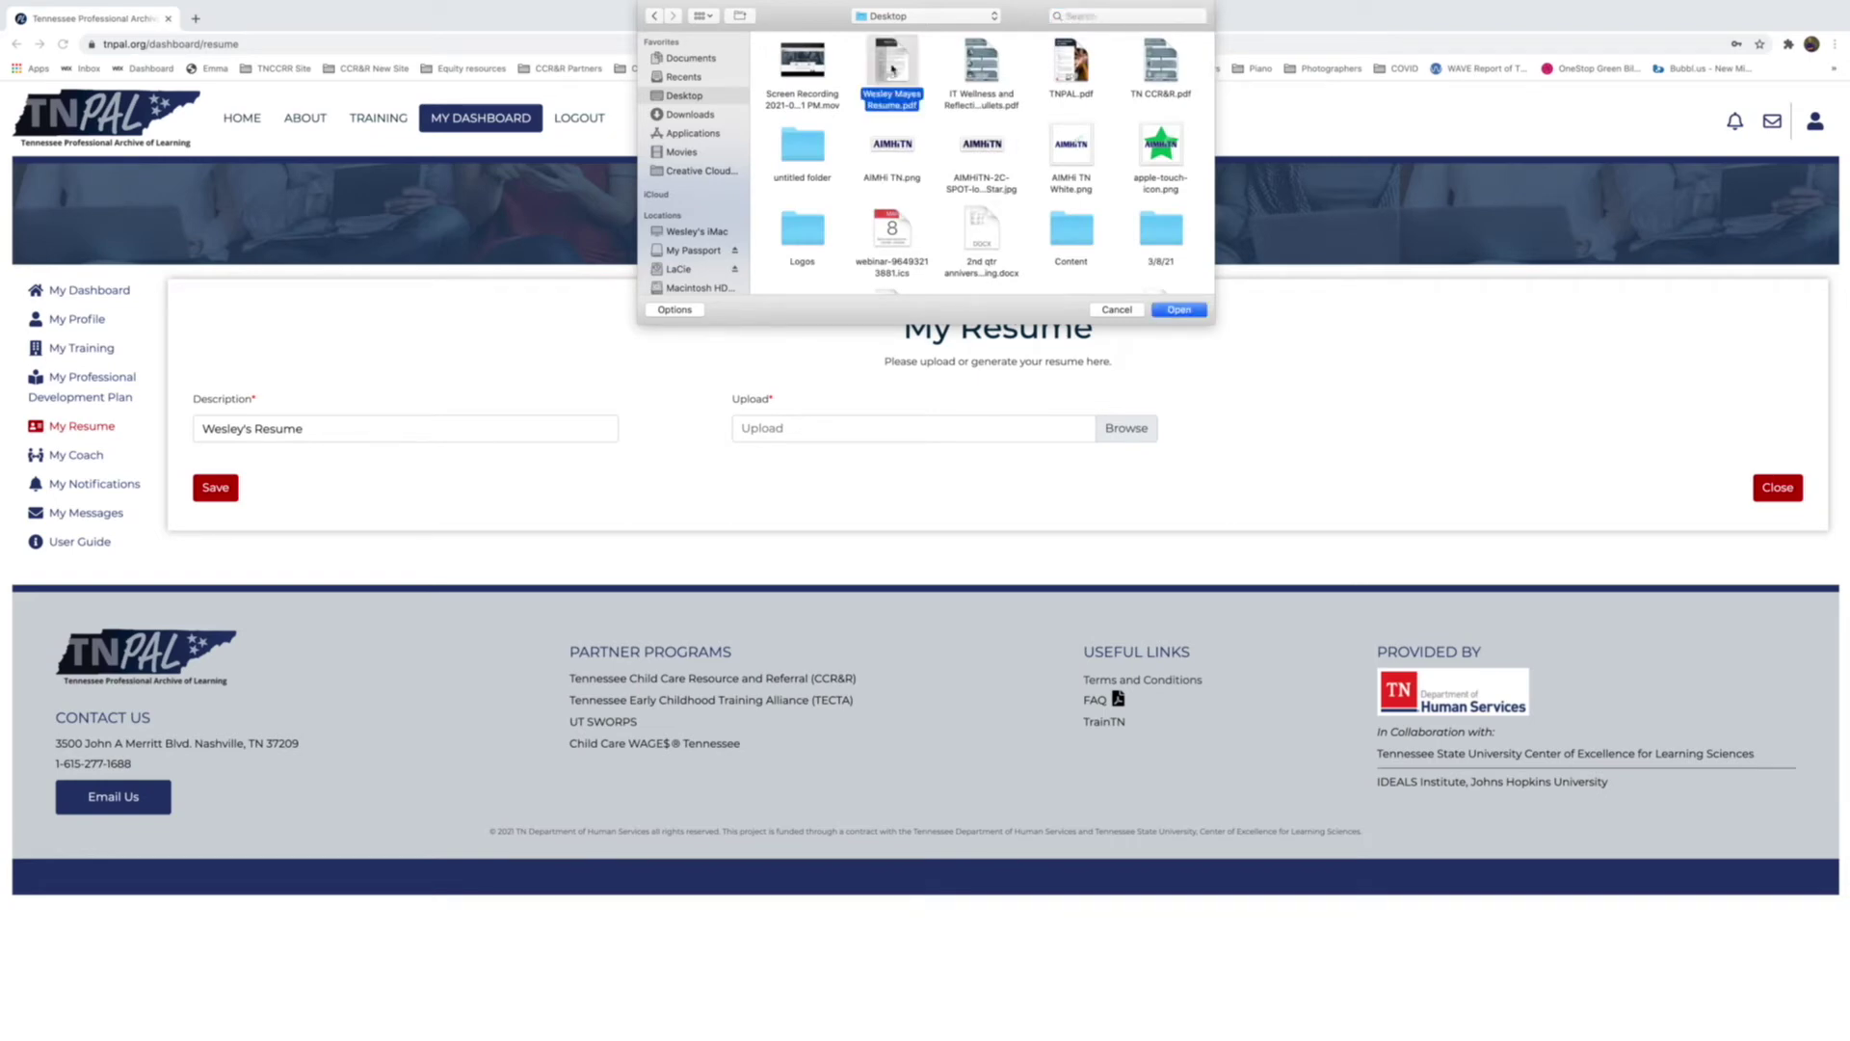
left_click(1177, 310)
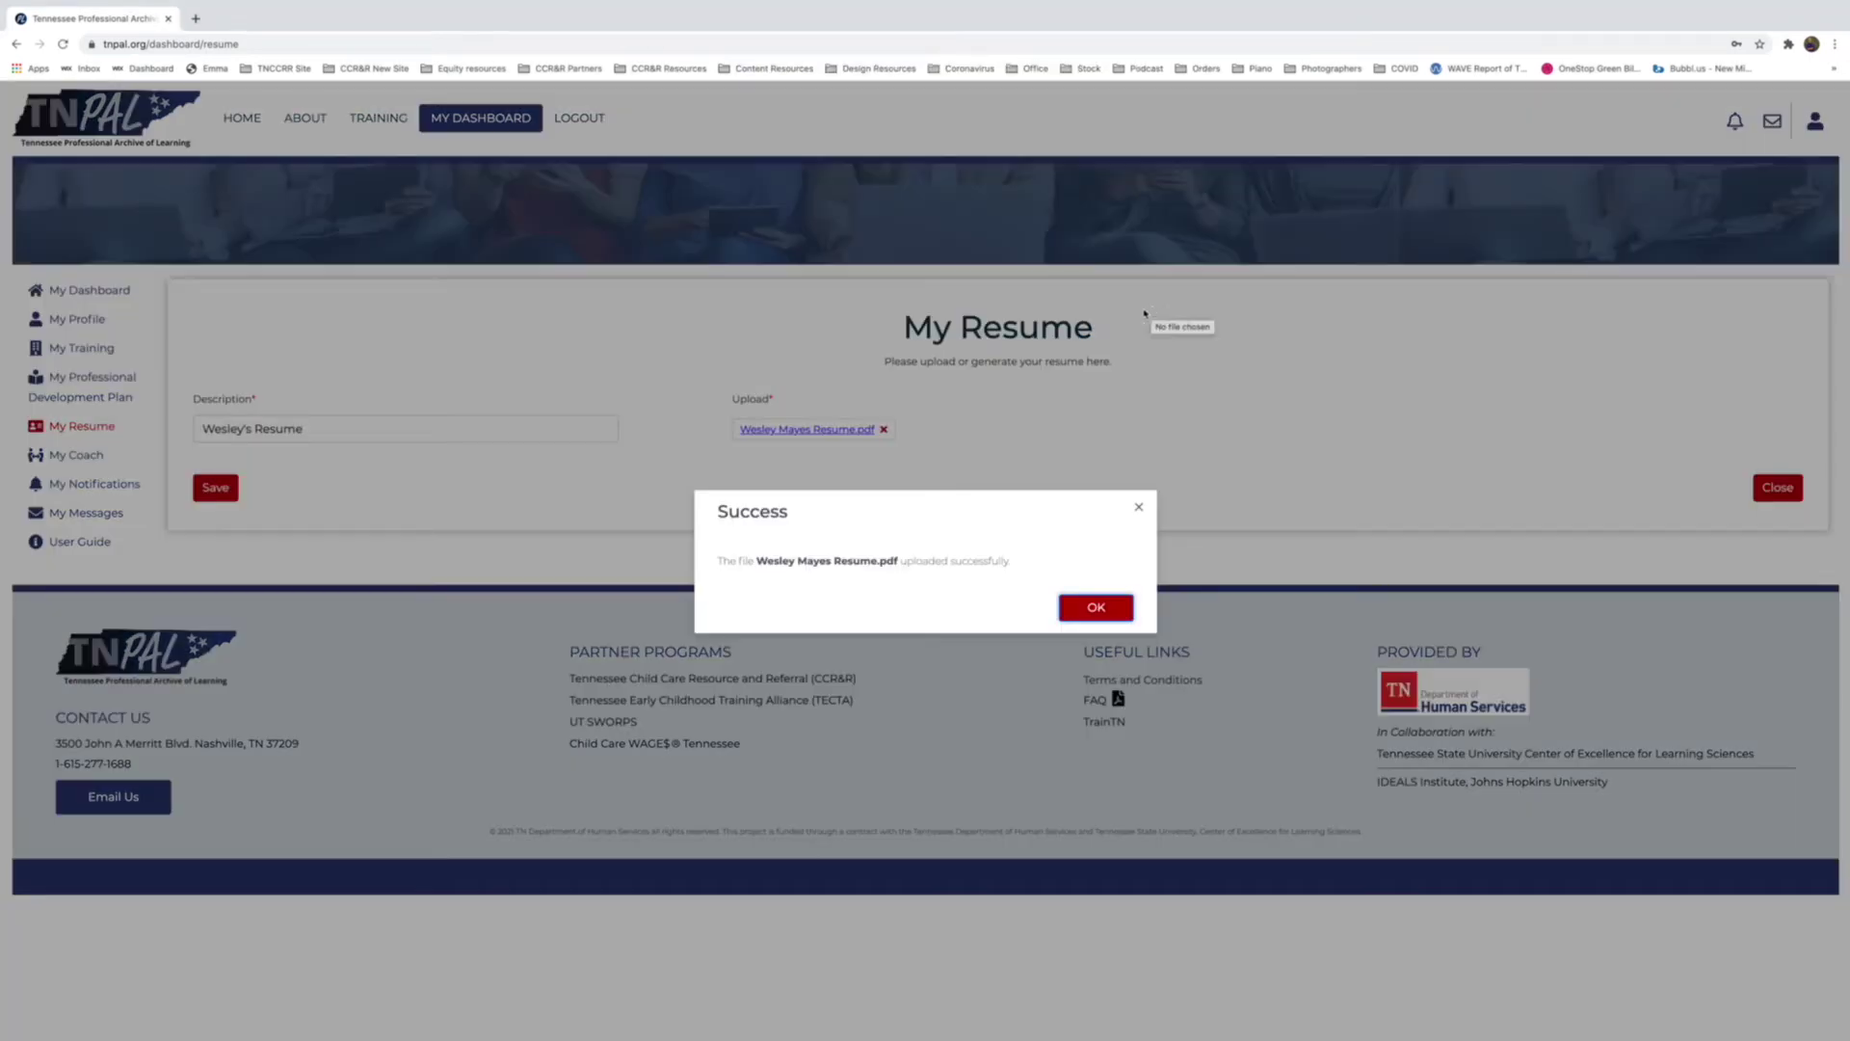
left_click(1098, 607)
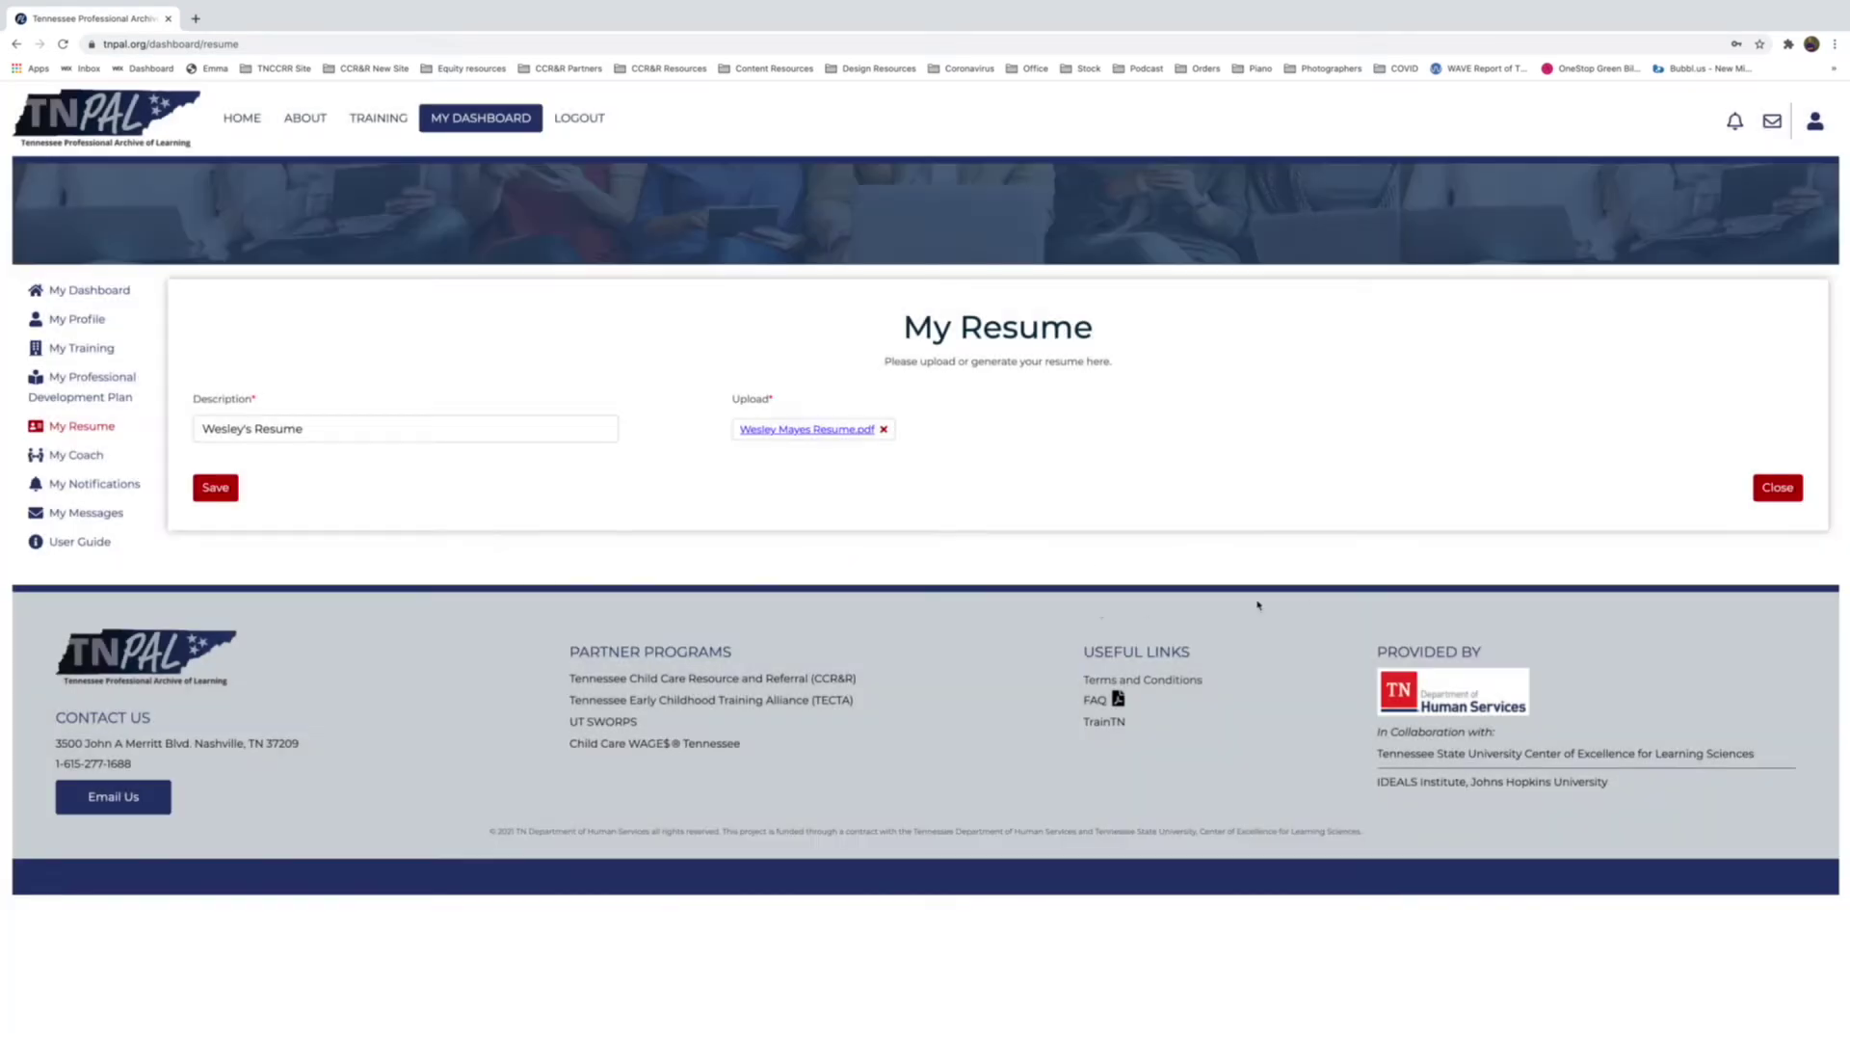
Save the uploaded resume entry, then begin adding another resume.
left_click(216, 489)
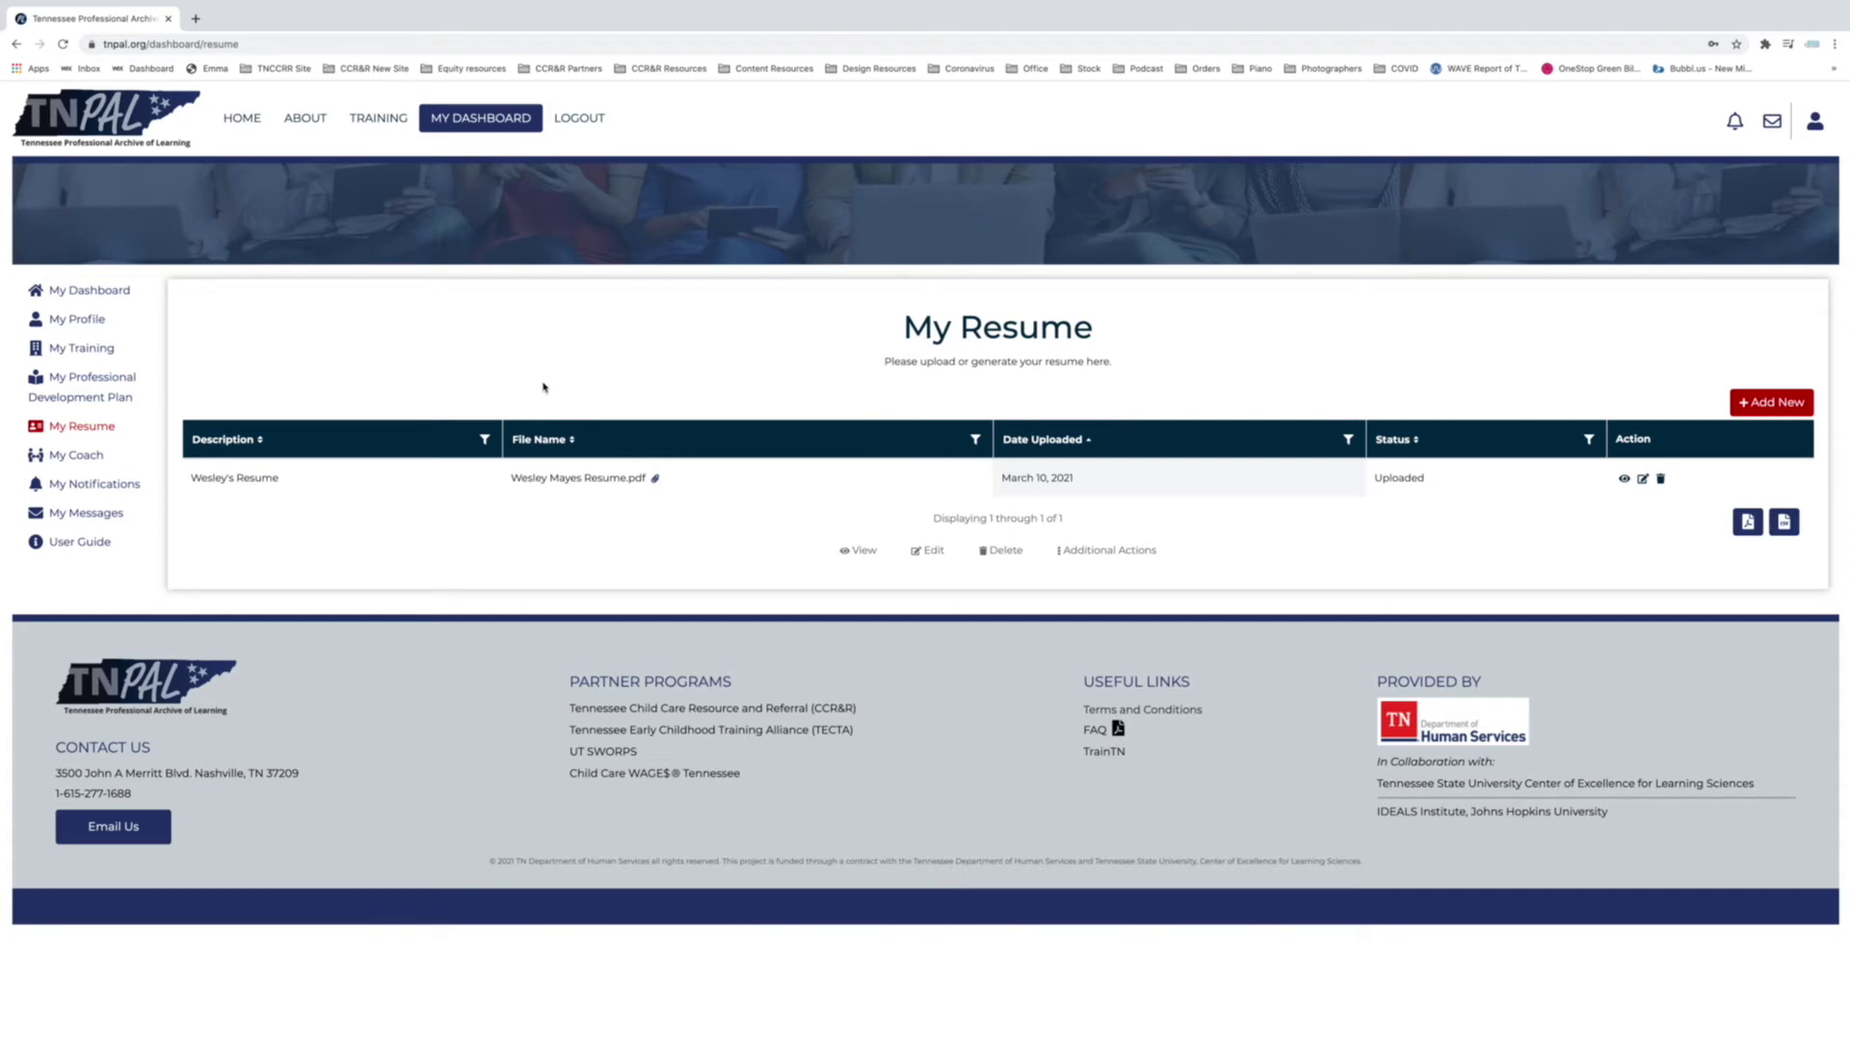
left_click(1763, 403)
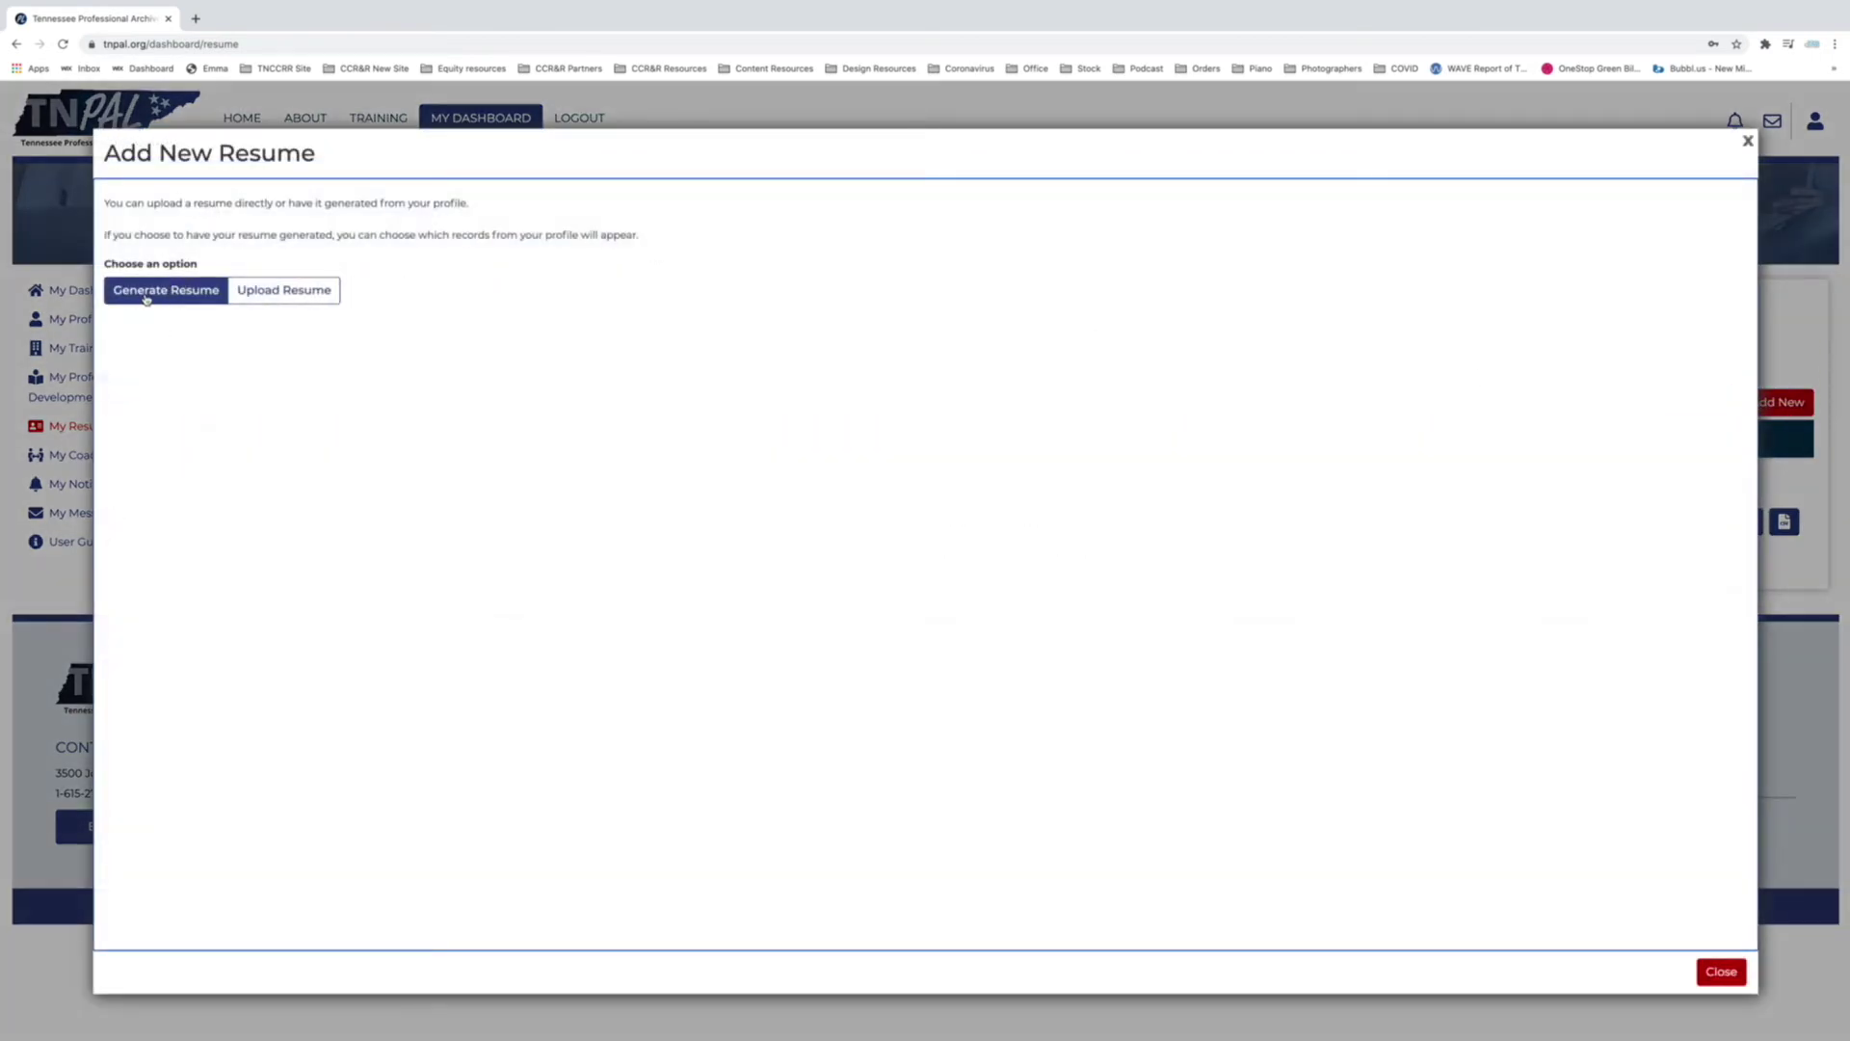
Choose to generate a resume from the profile, describing it as the owner's Generated Resume 202.
left_click(169, 292)
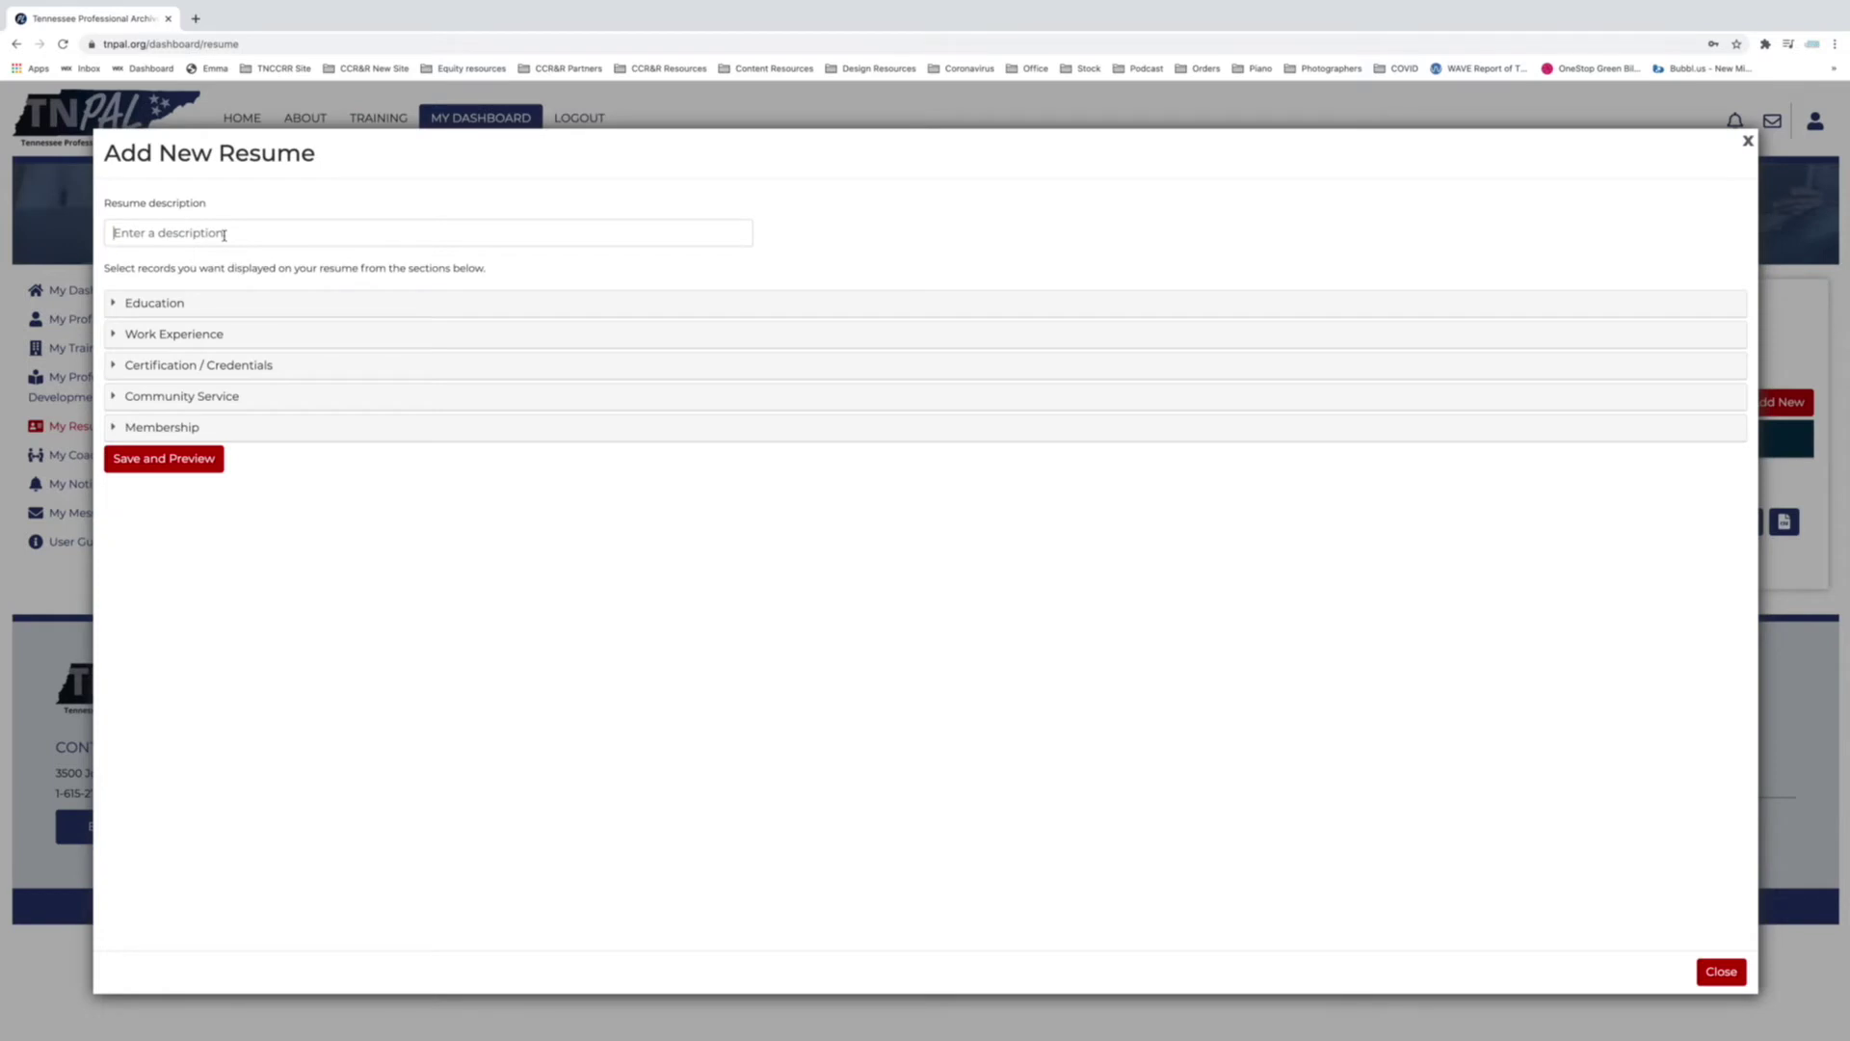
left_click(224, 235)
type("Wesl")
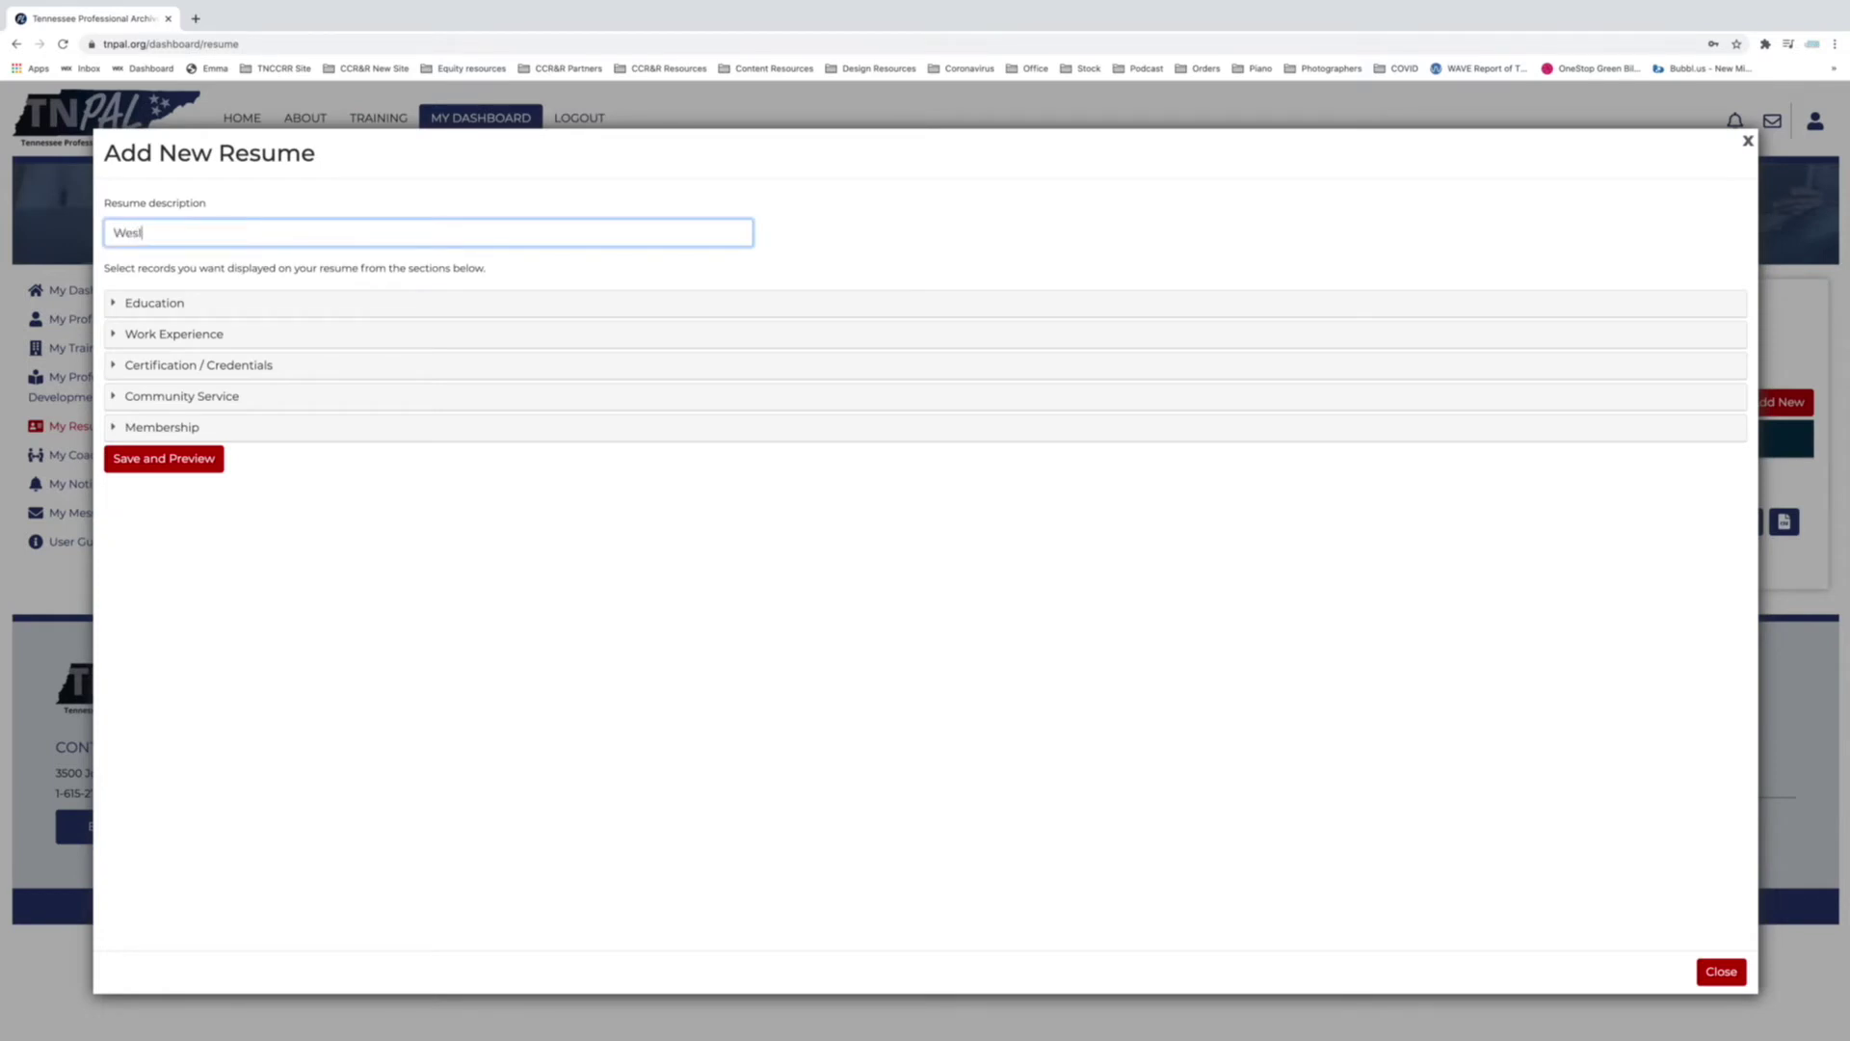
type("ey's Generated Resume 2021")
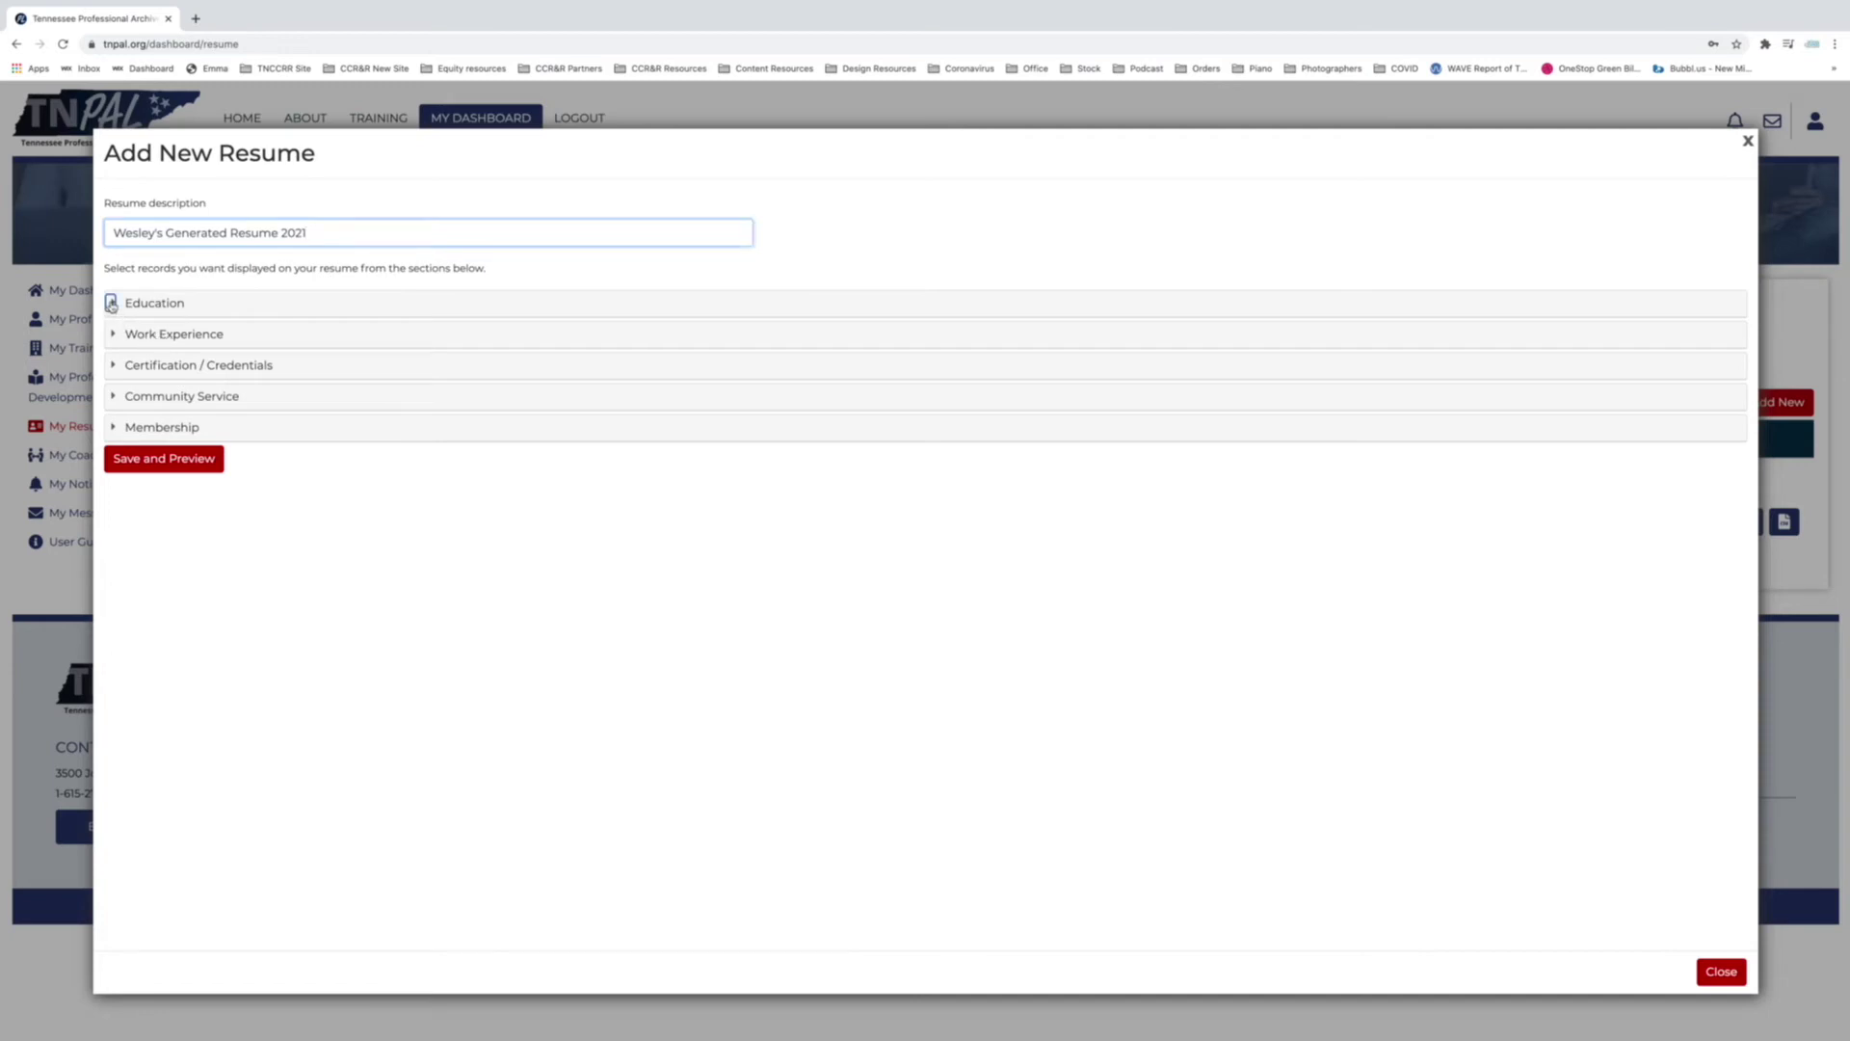
Expand Education, Work Experience, Certification / Credentials, Community Service and Membership, returning to Education.
left_click(112, 303)
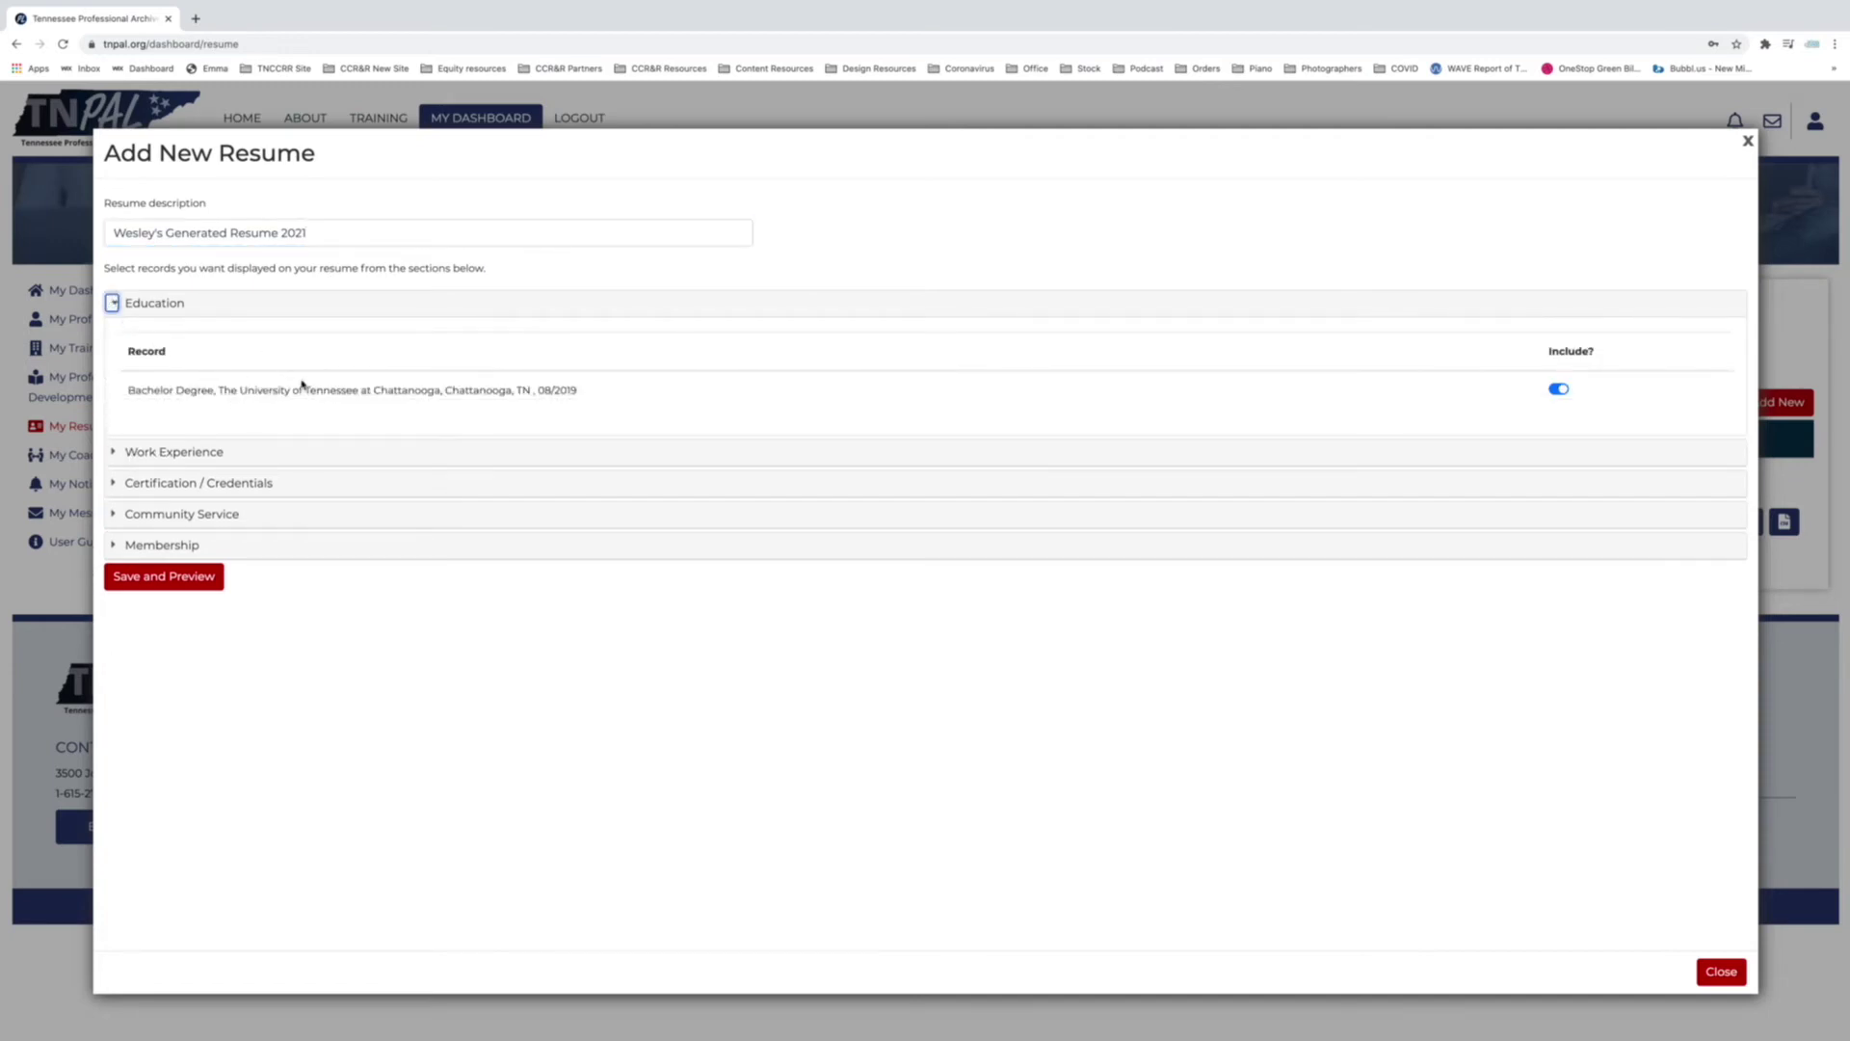
left_click(113, 451)
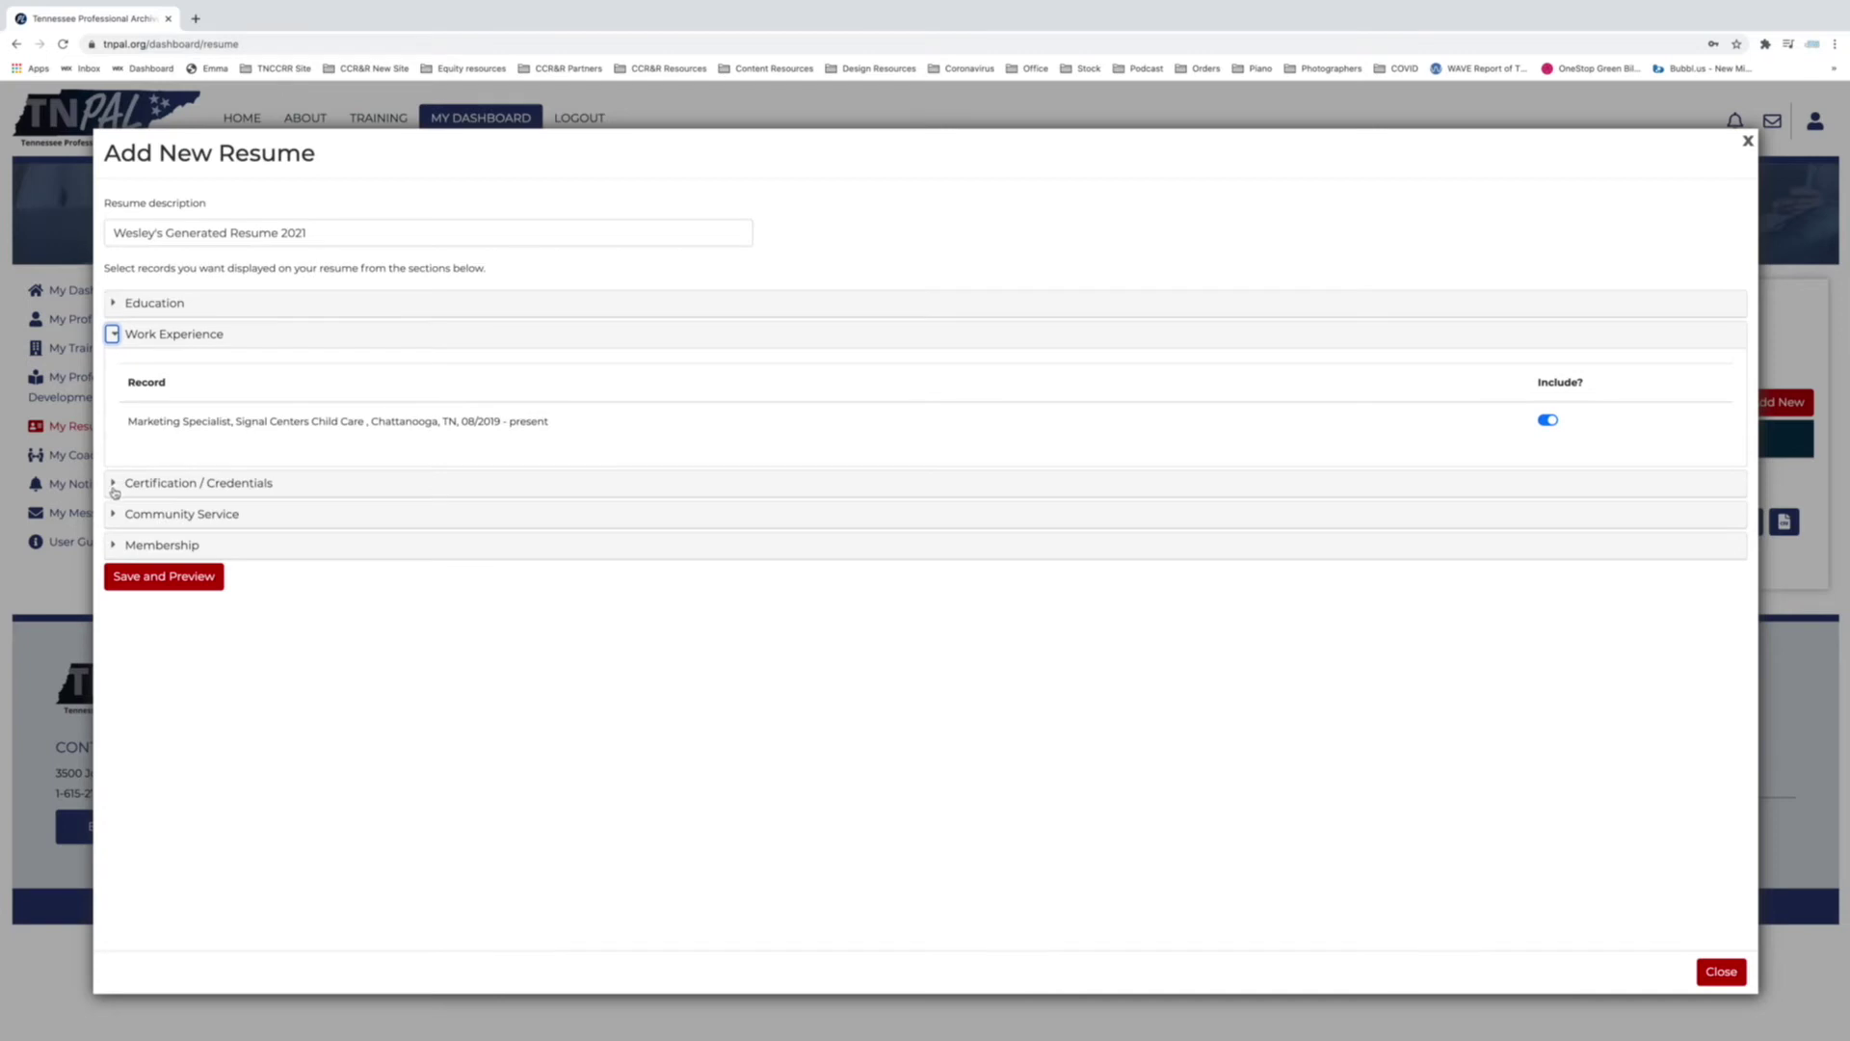
left_click(112, 484)
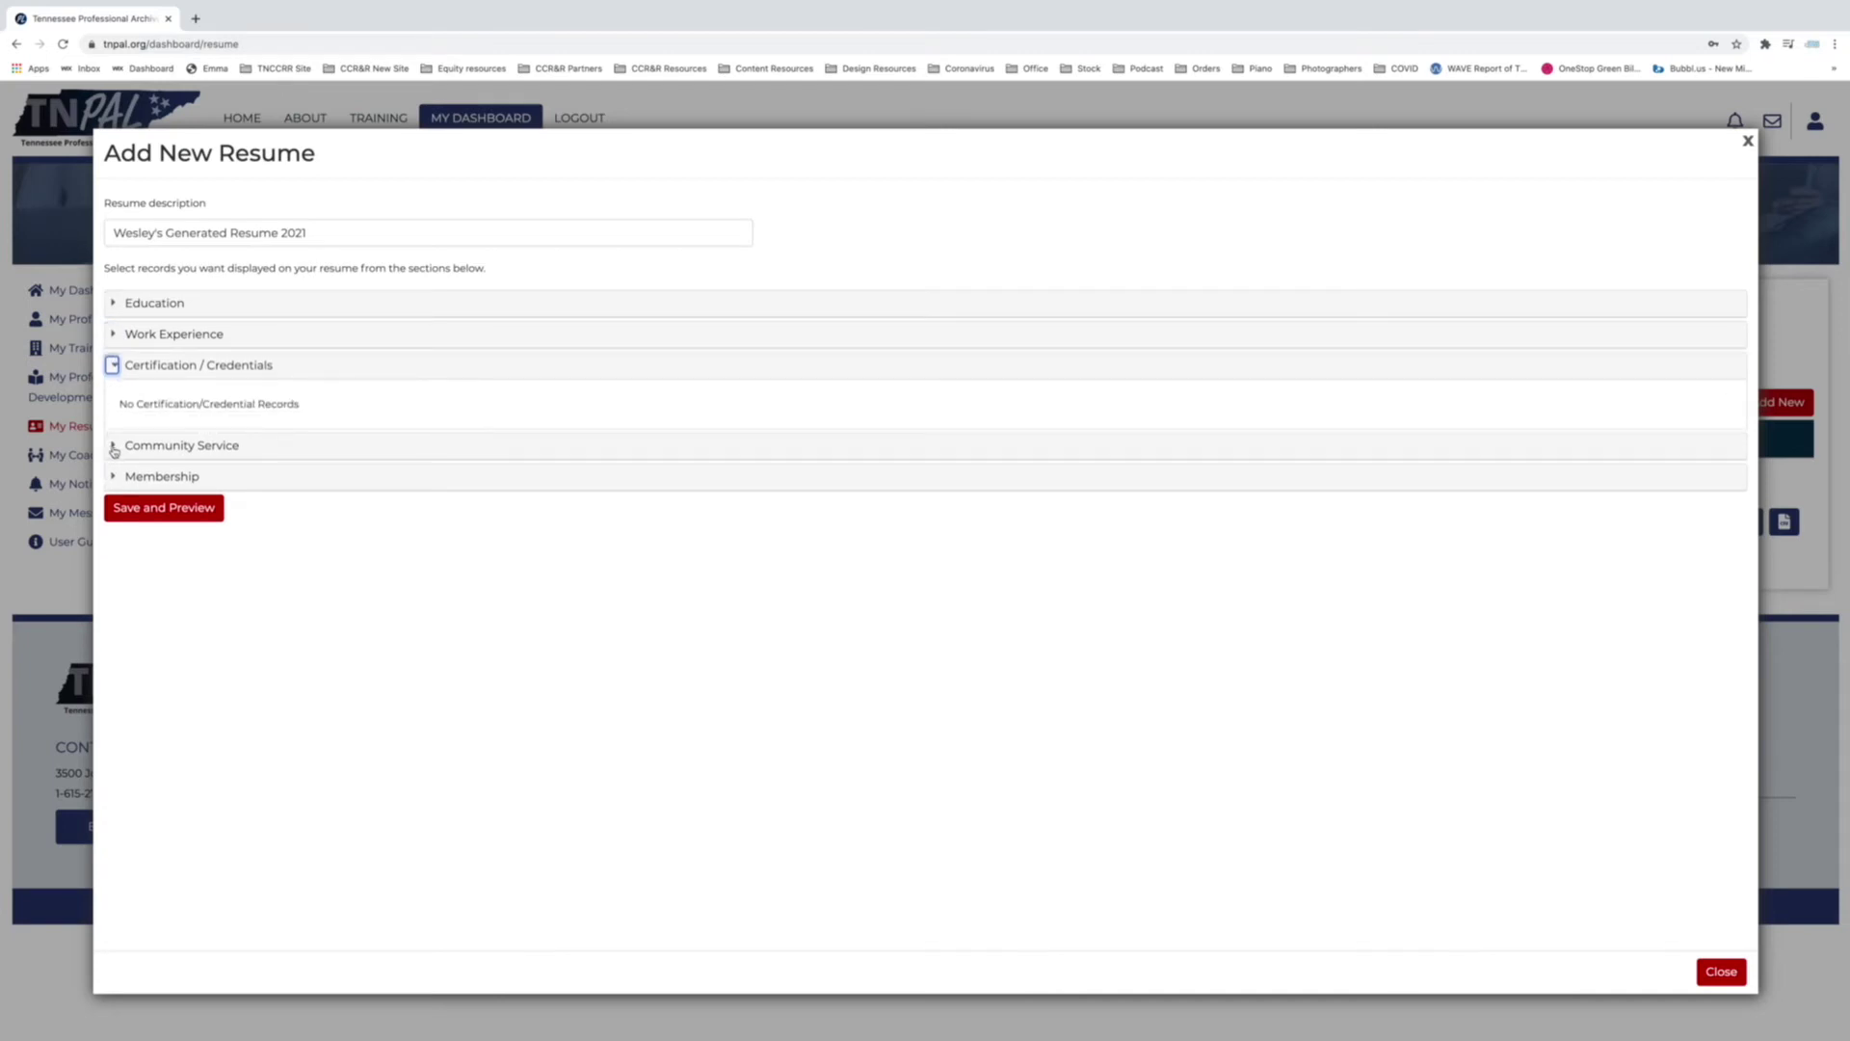
left_click(114, 449)
left_click(112, 476)
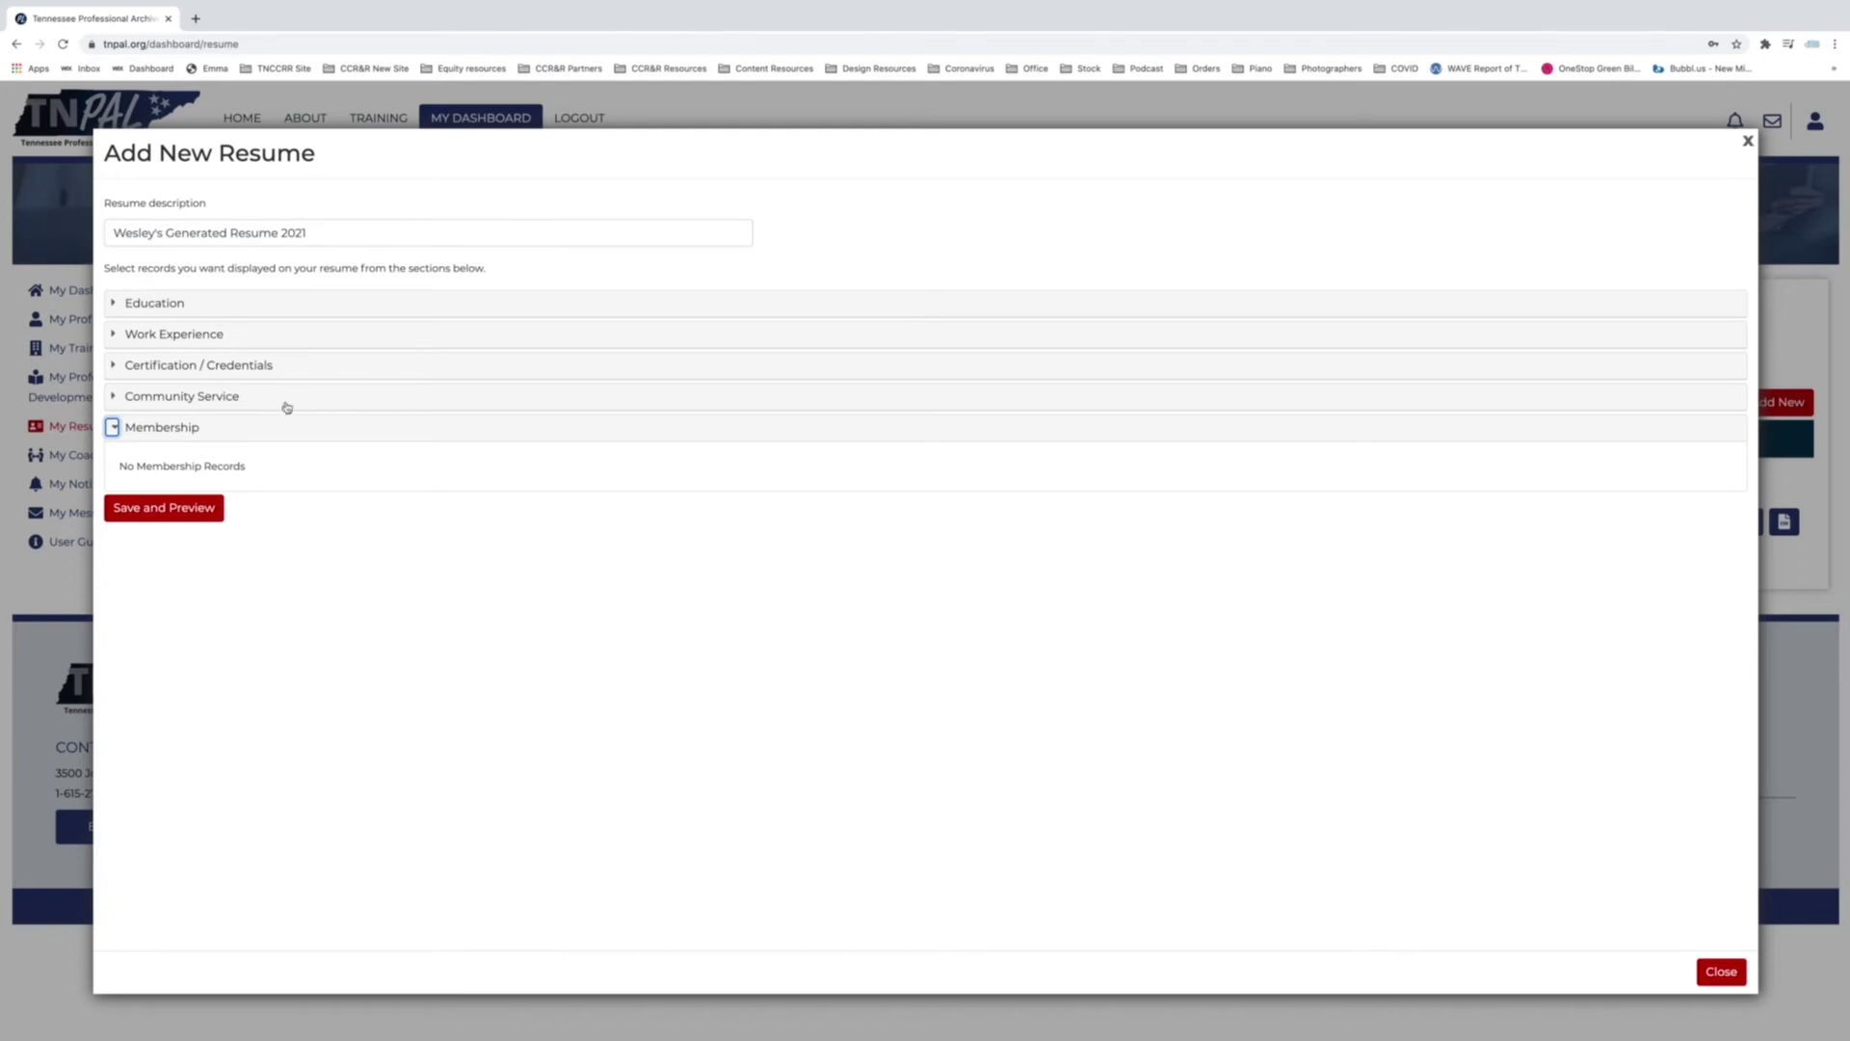
left_click(115, 304)
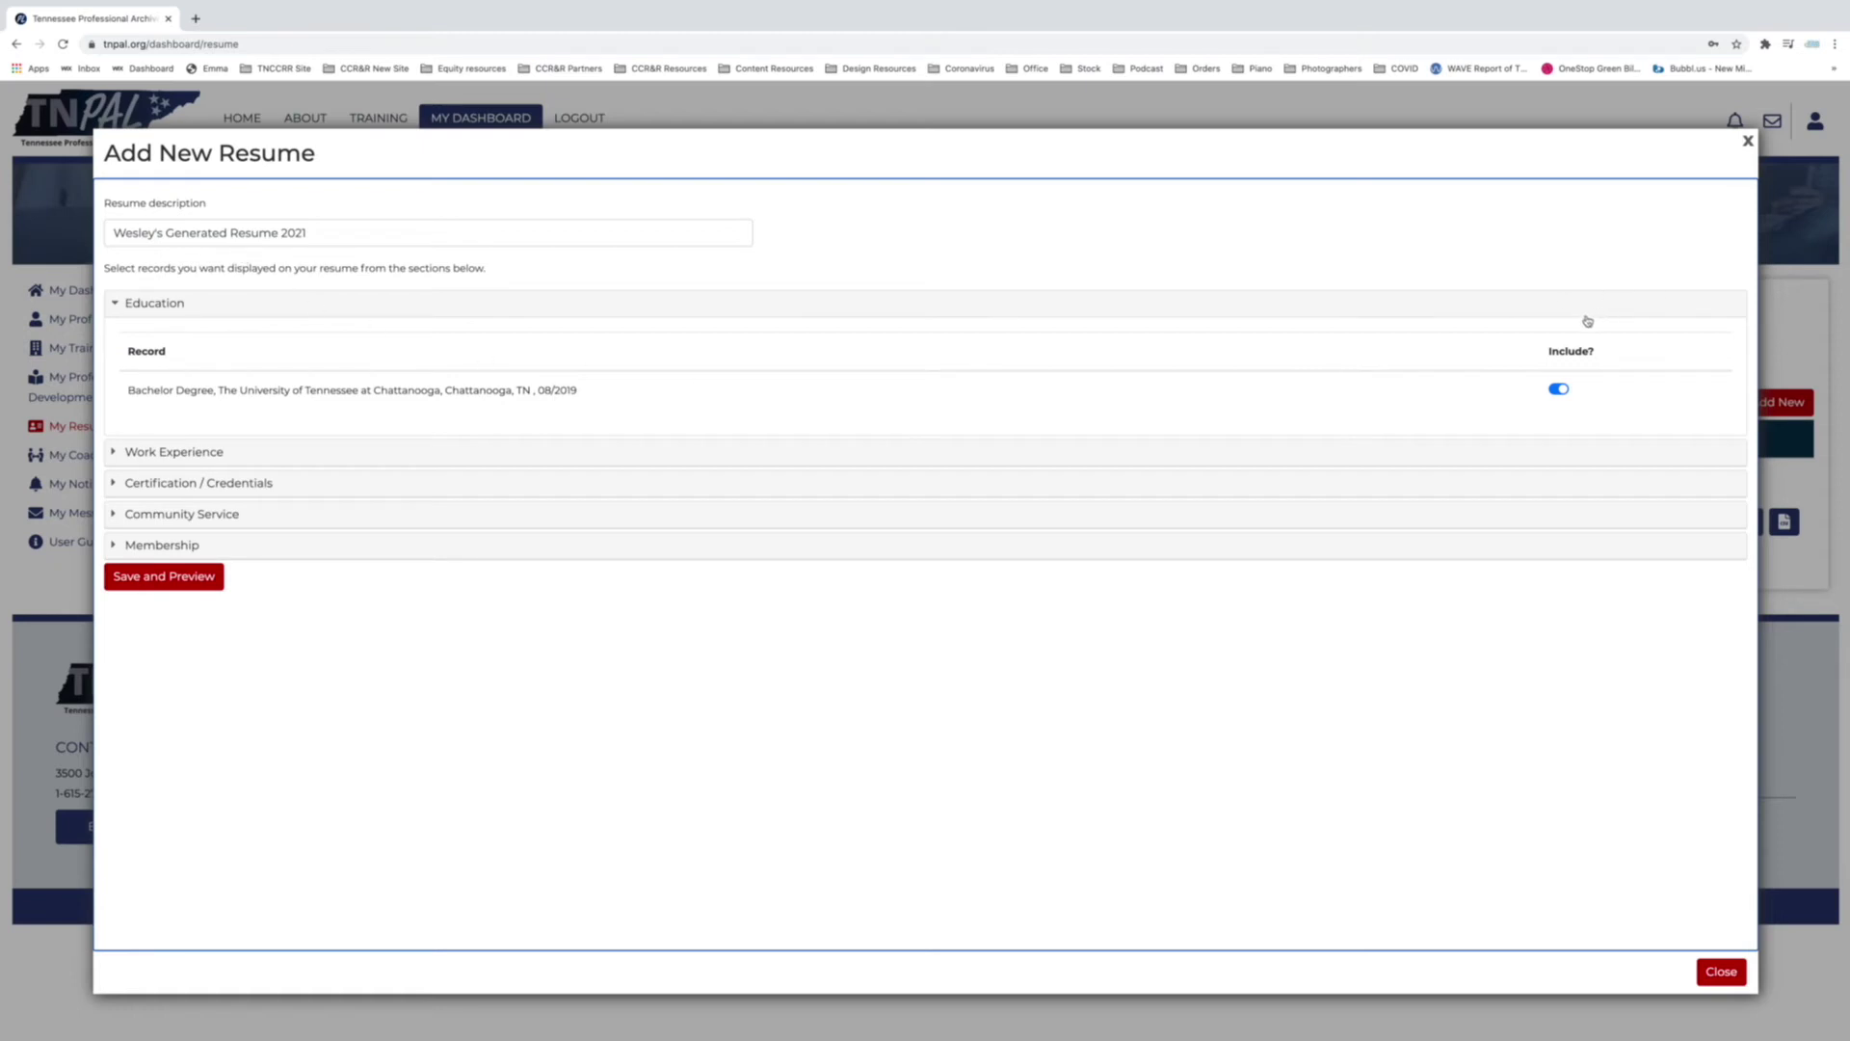
Toggle the degree record's Include setting off and back on so it stays included.
left_click_drag(1546, 353, 1609, 357)
left_click(1562, 405)
left_click(1566, 392)
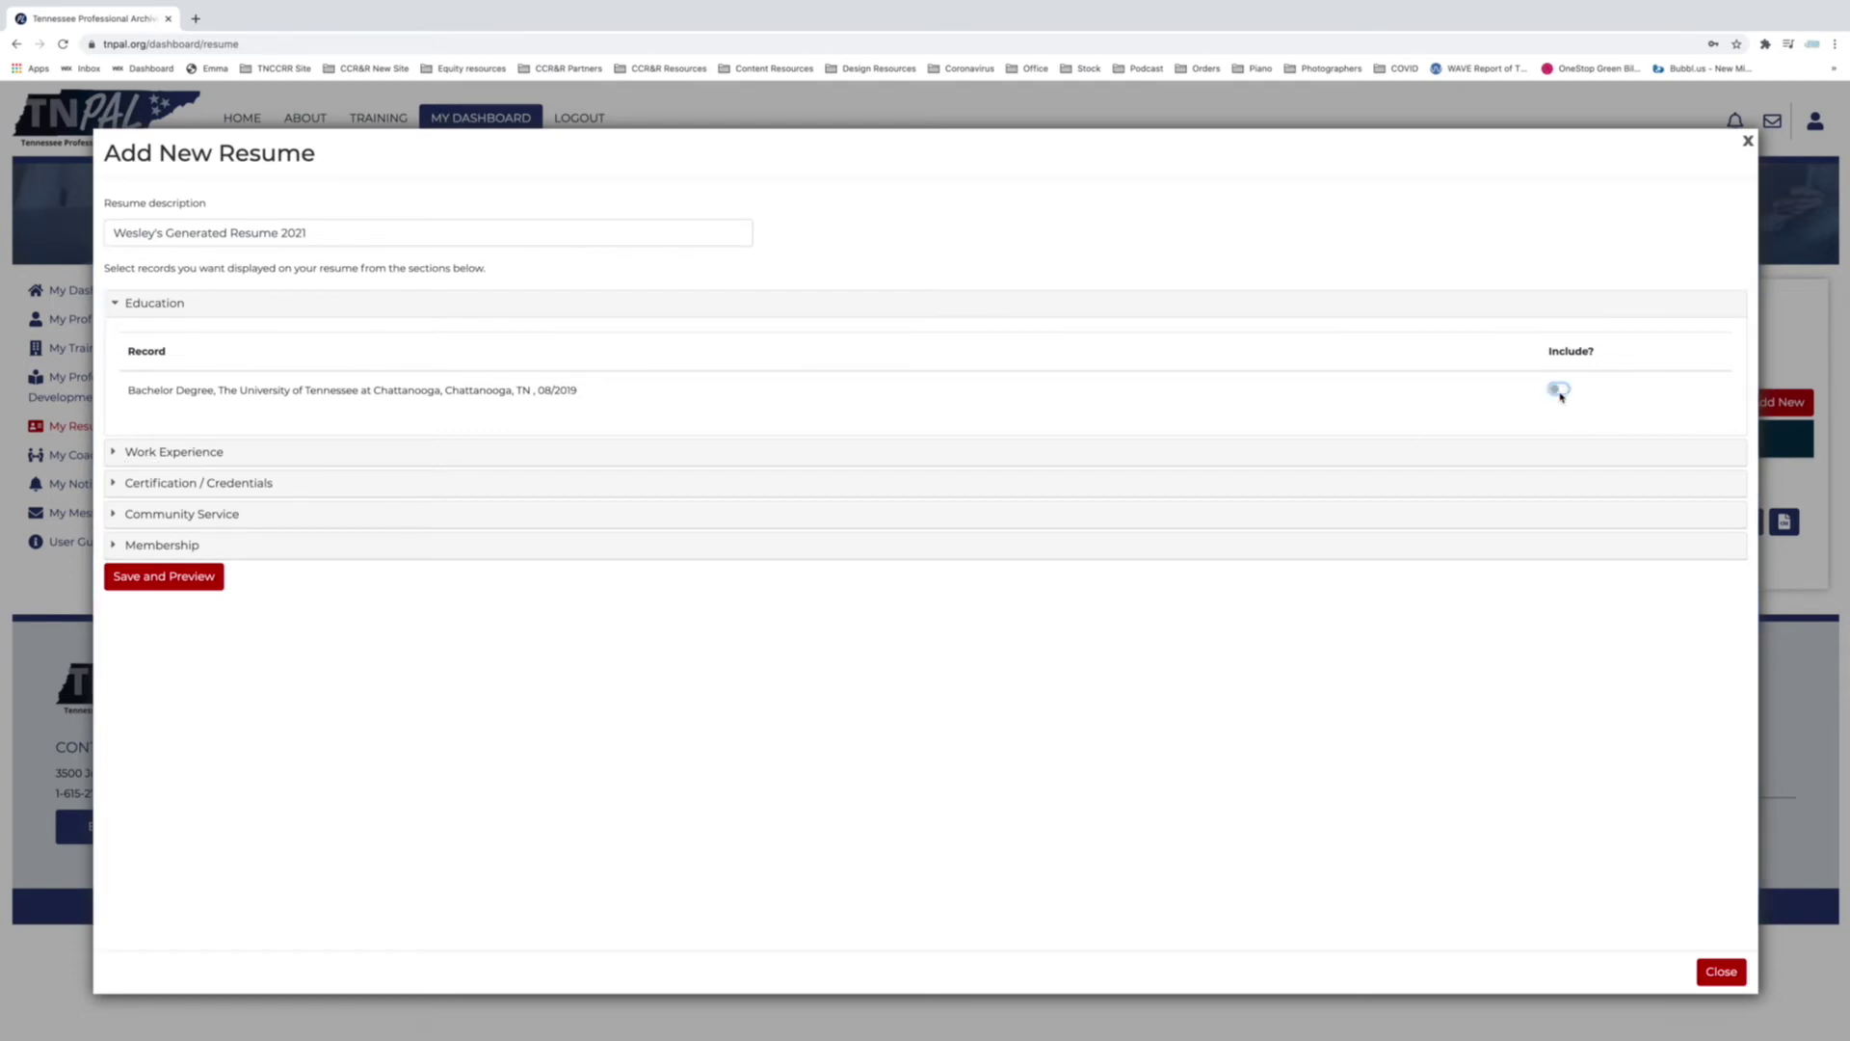
left_click(1561, 393)
Review Work Experience, Certification, Community Service and Membership, then save and generate the resume PDF.
left_click(122, 458)
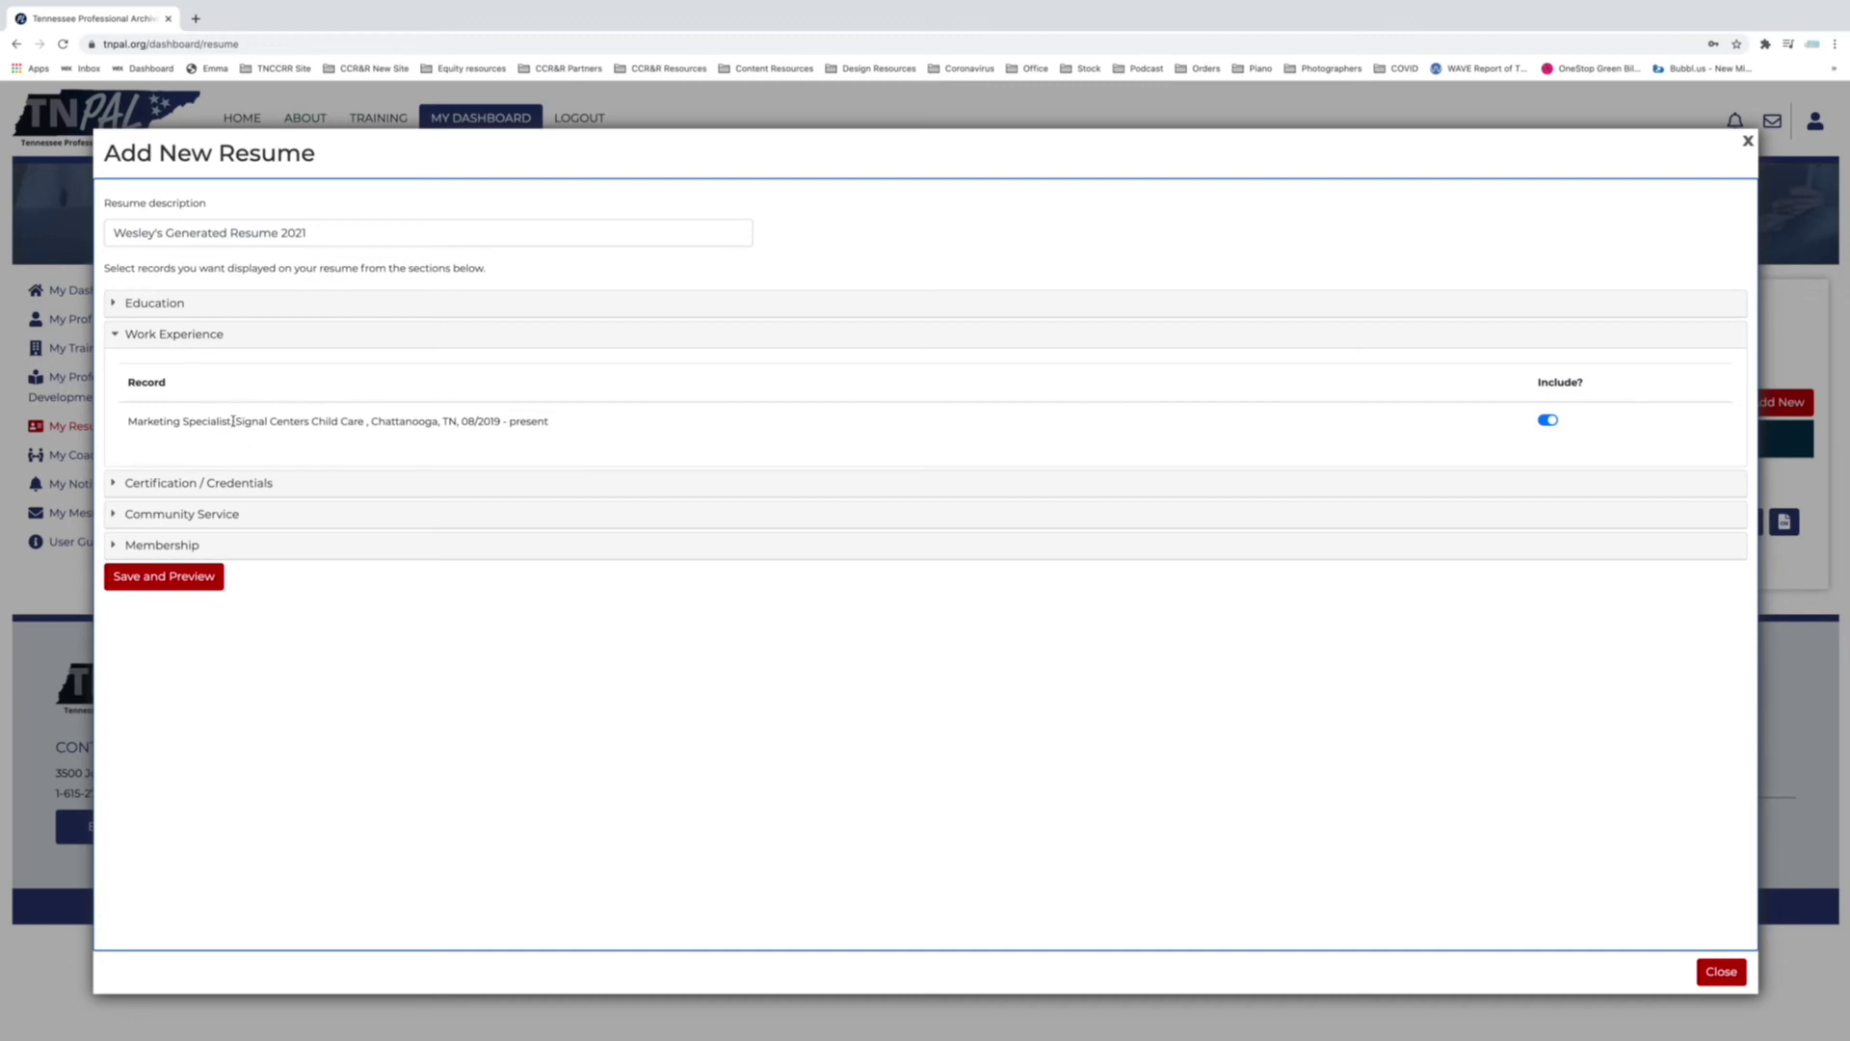
left_click_drag(232, 421, 372, 430)
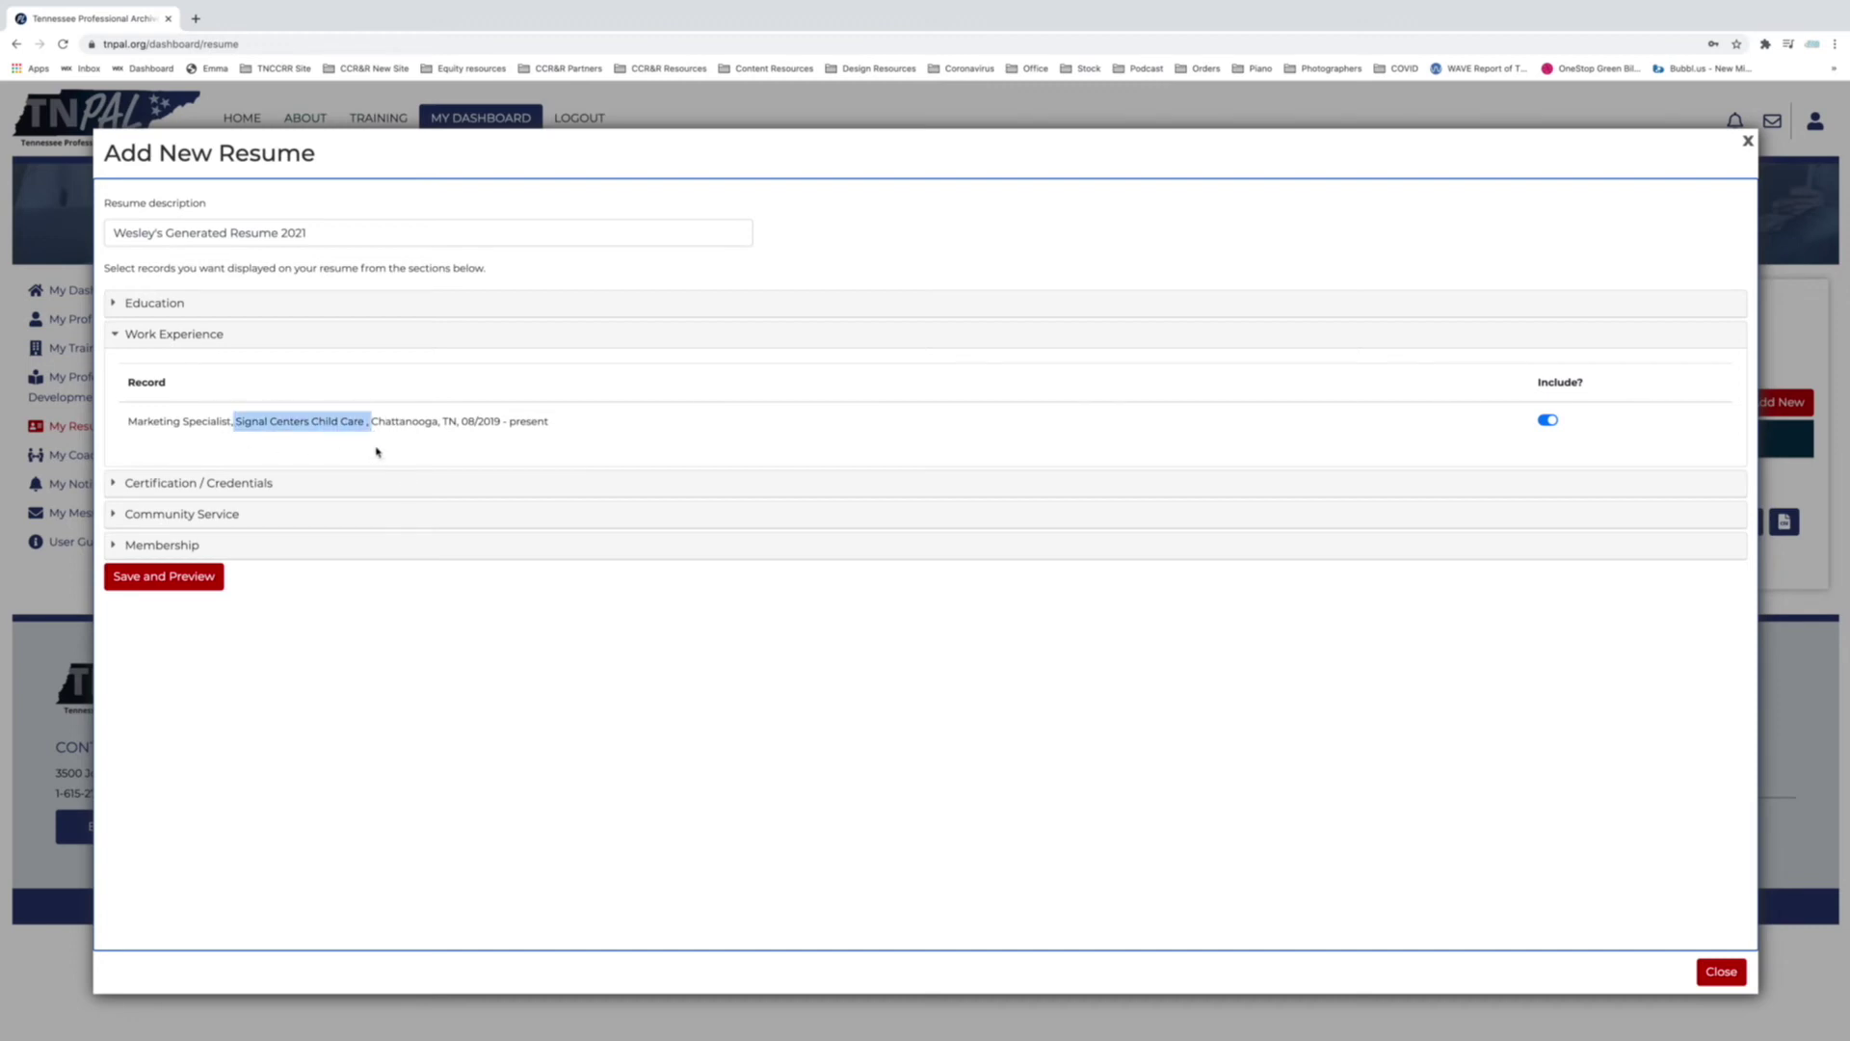
left_click(377, 451)
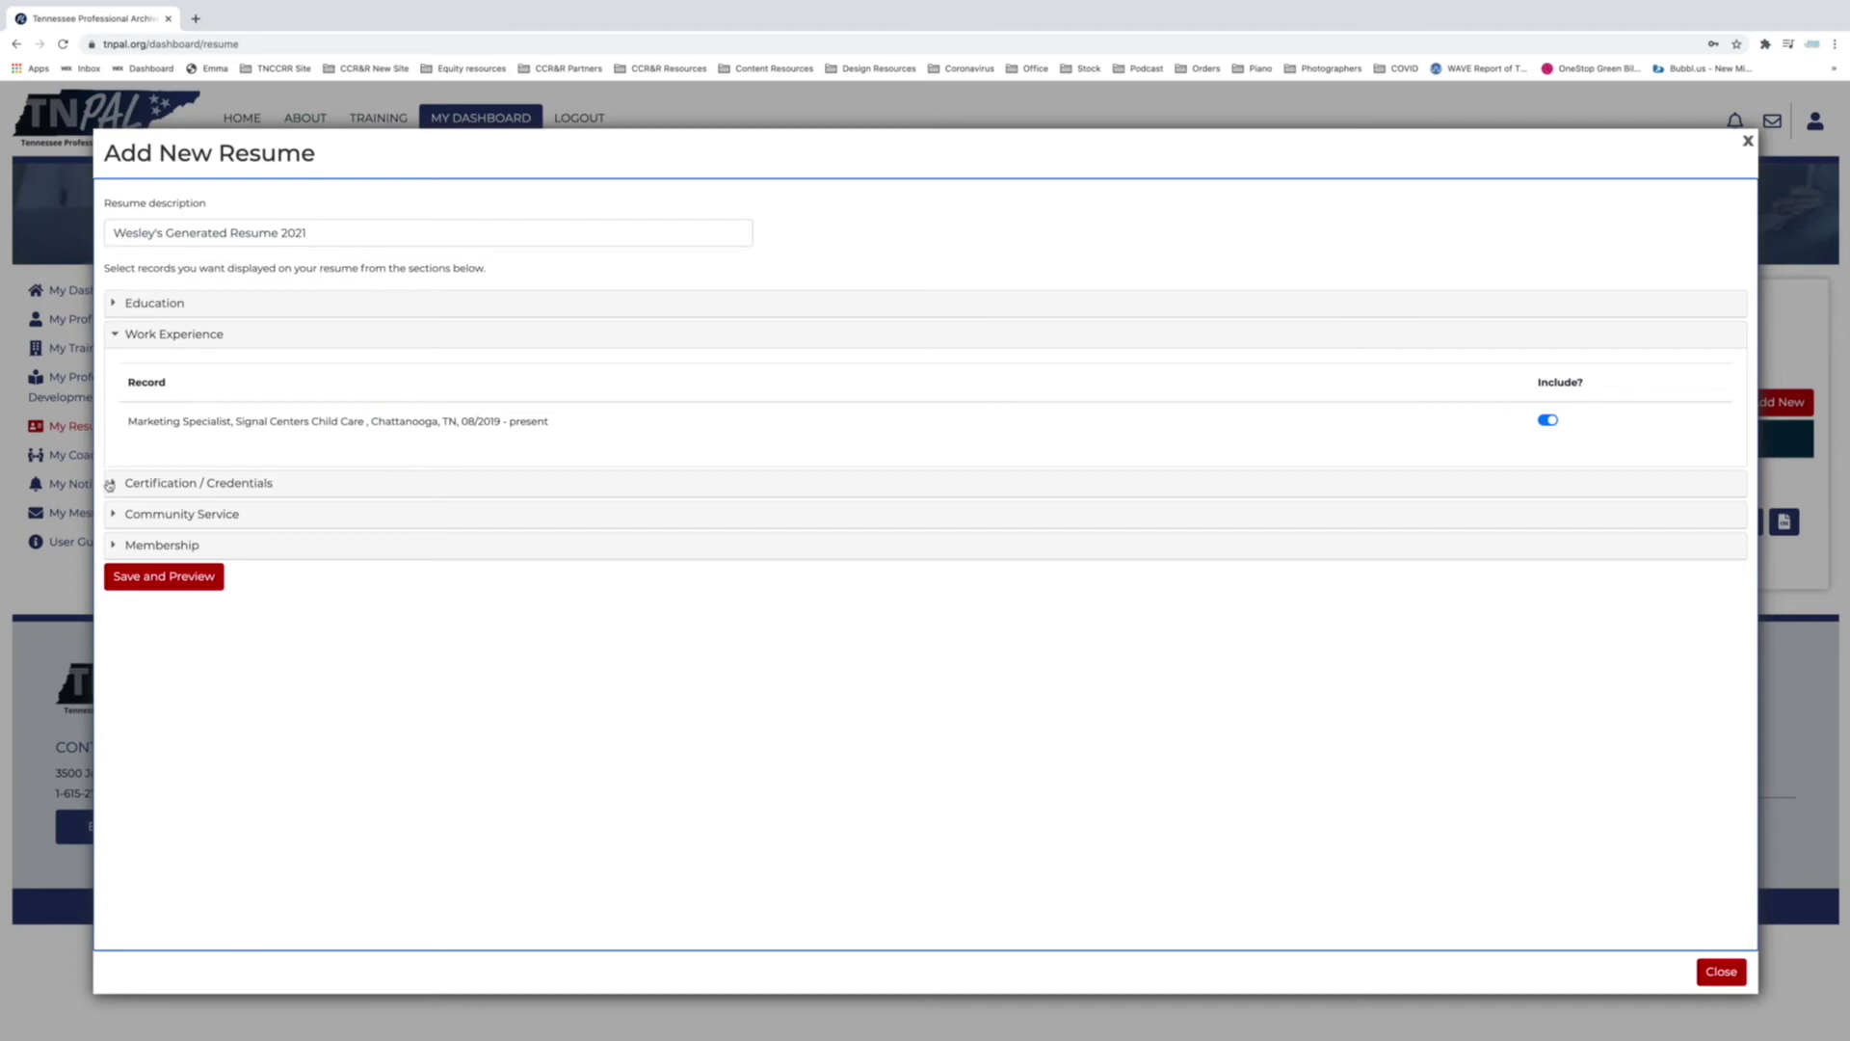
left_click(109, 484)
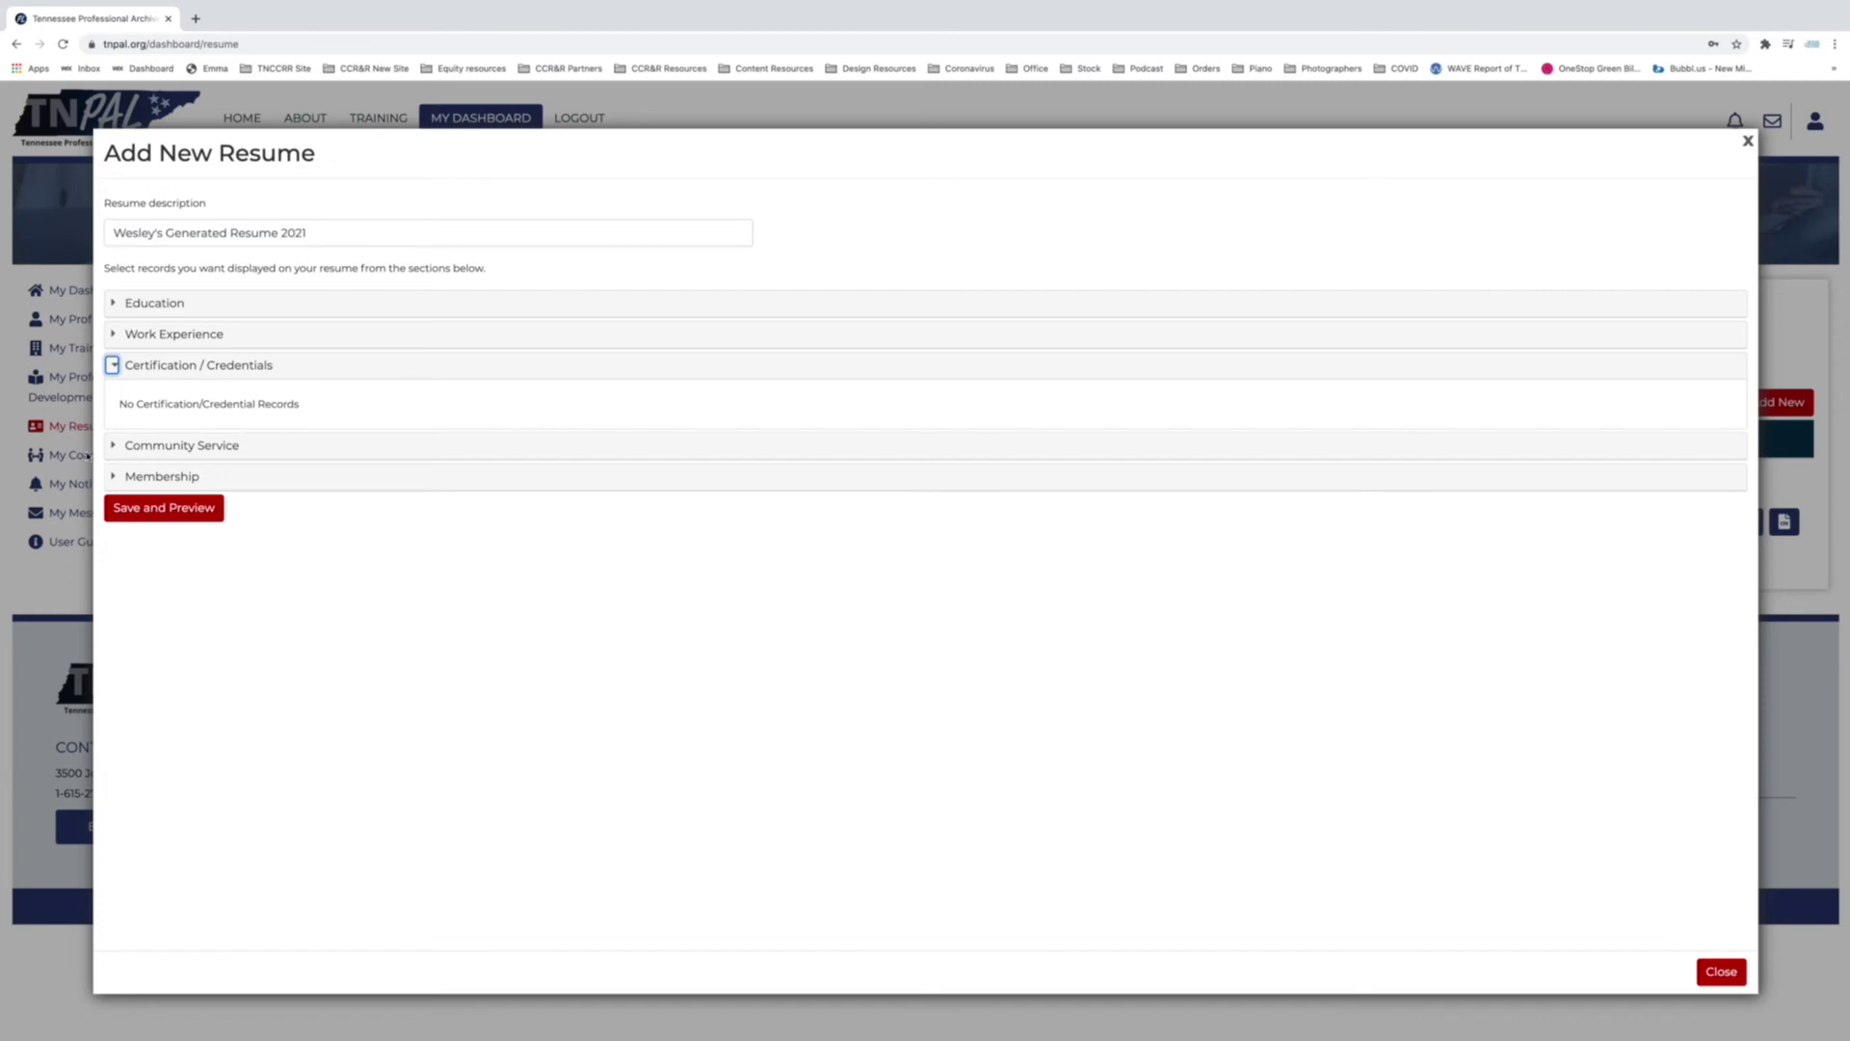
left_click(114, 446)
left_click(111, 478)
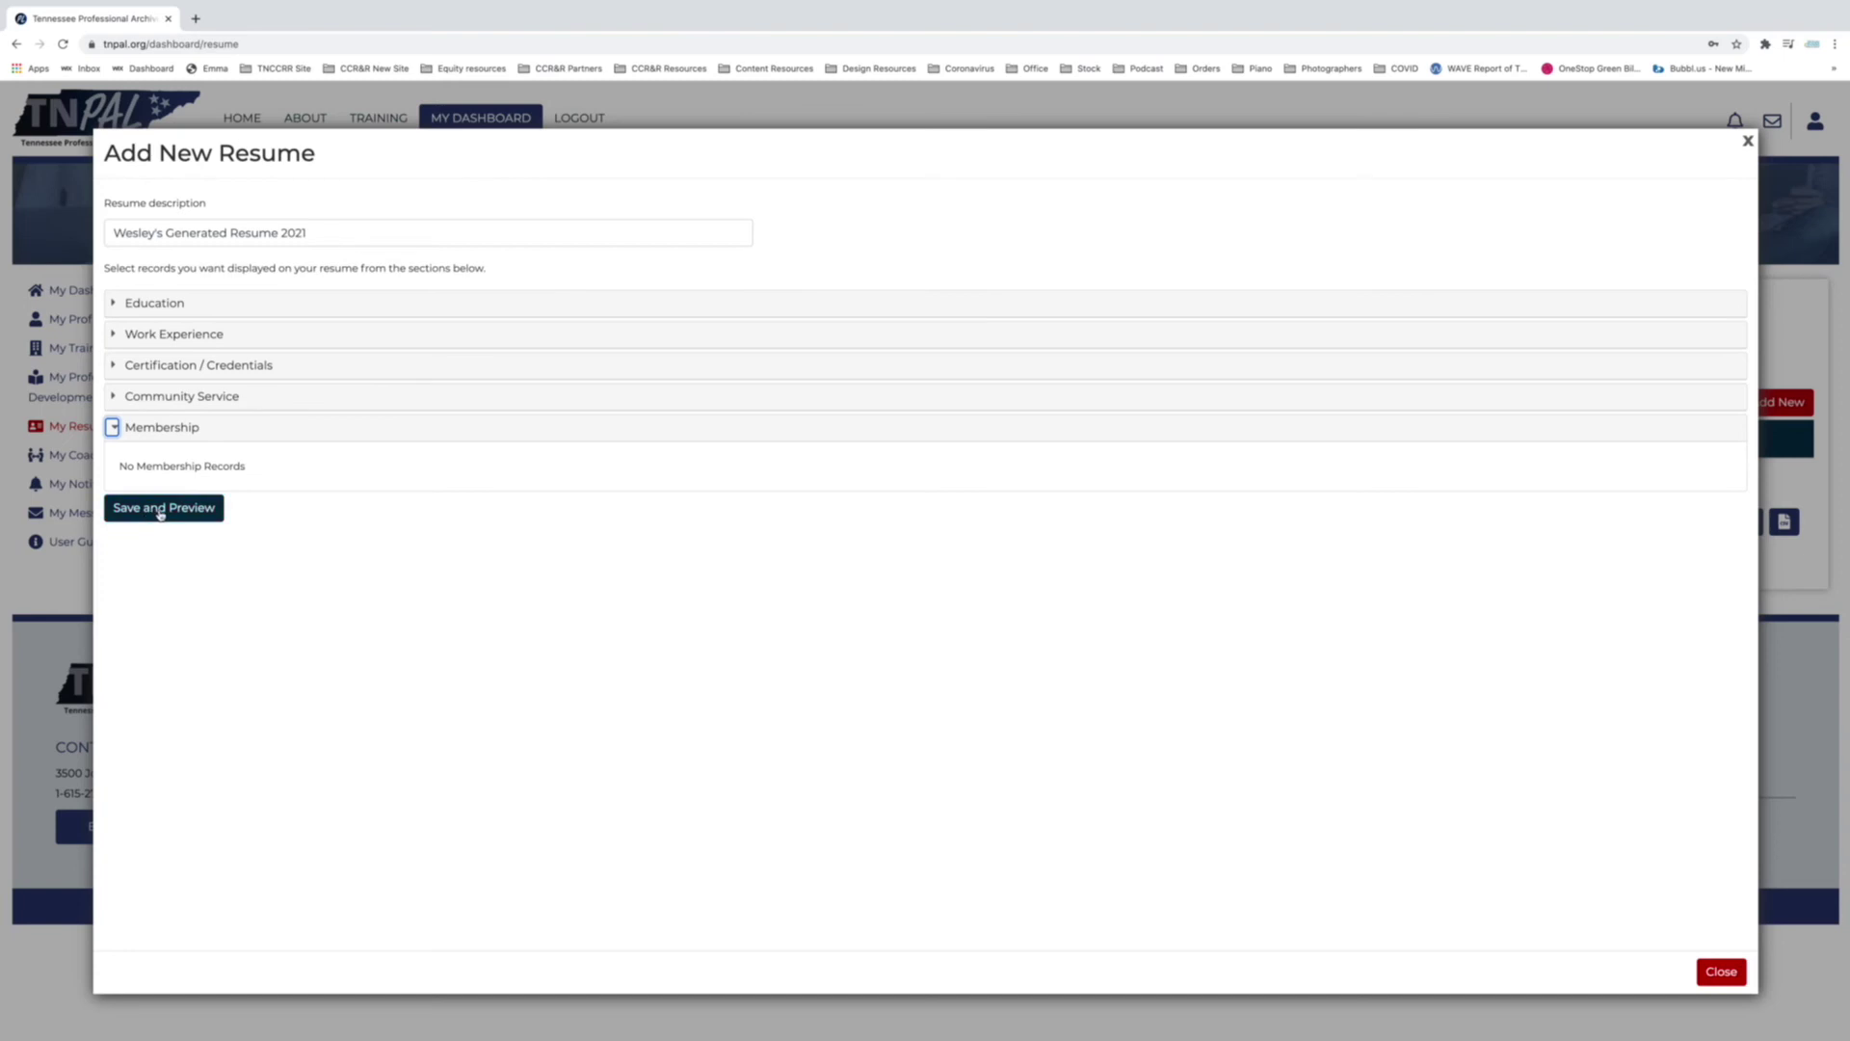
left_click(161, 509)
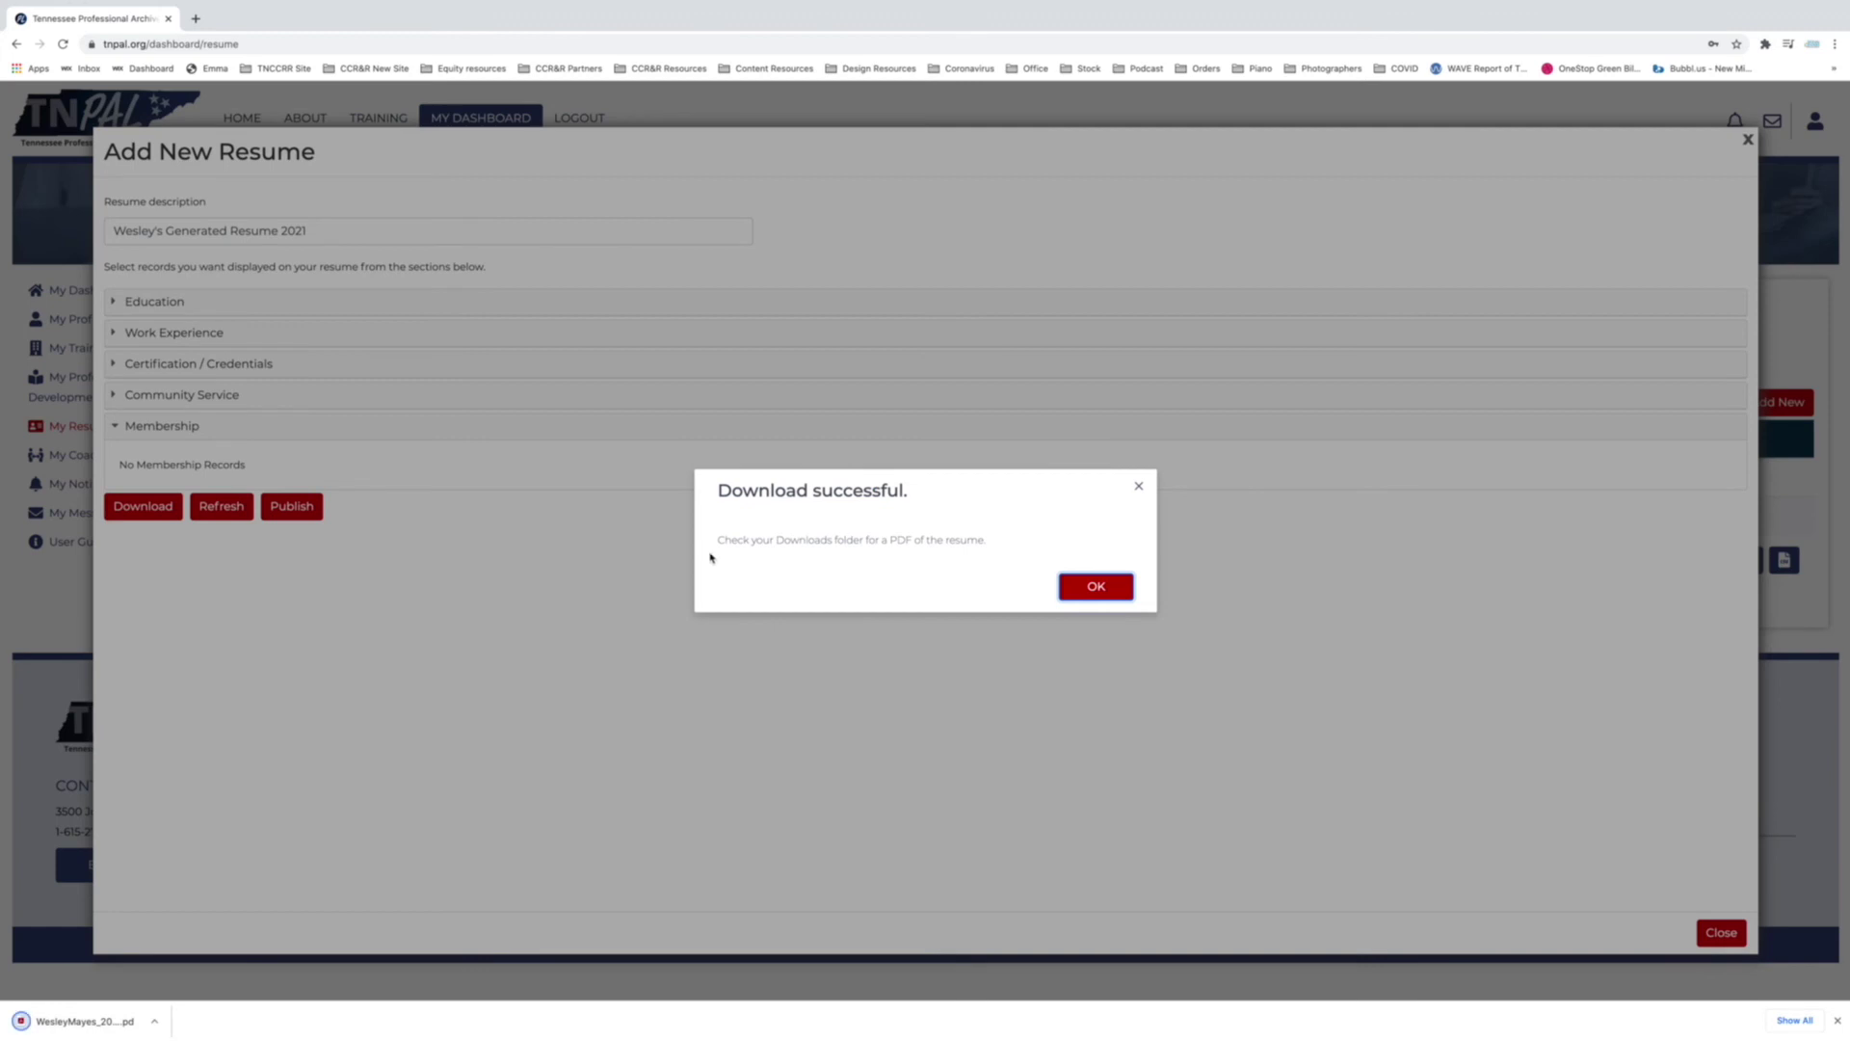
Dismiss the Download successful confirmation for the generated resume PDF.
left_click_drag(983, 543, 720, 552)
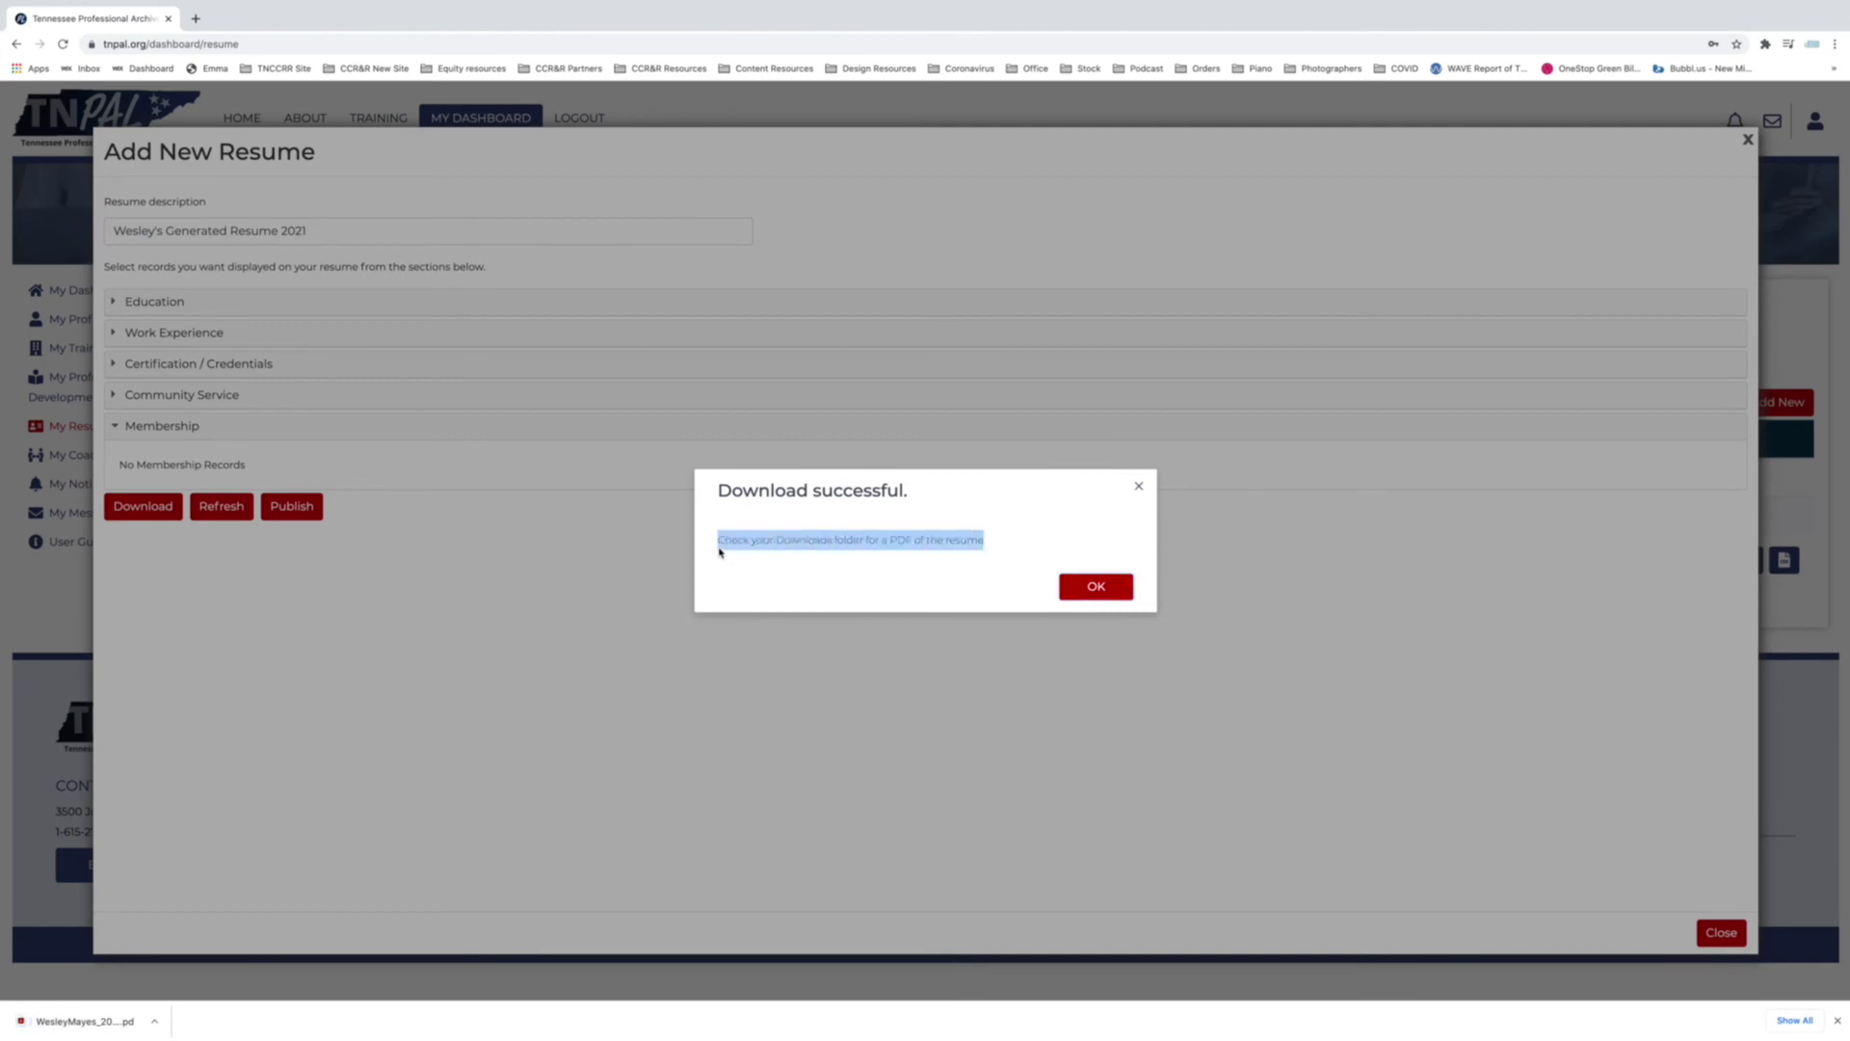
left_click(1124, 590)
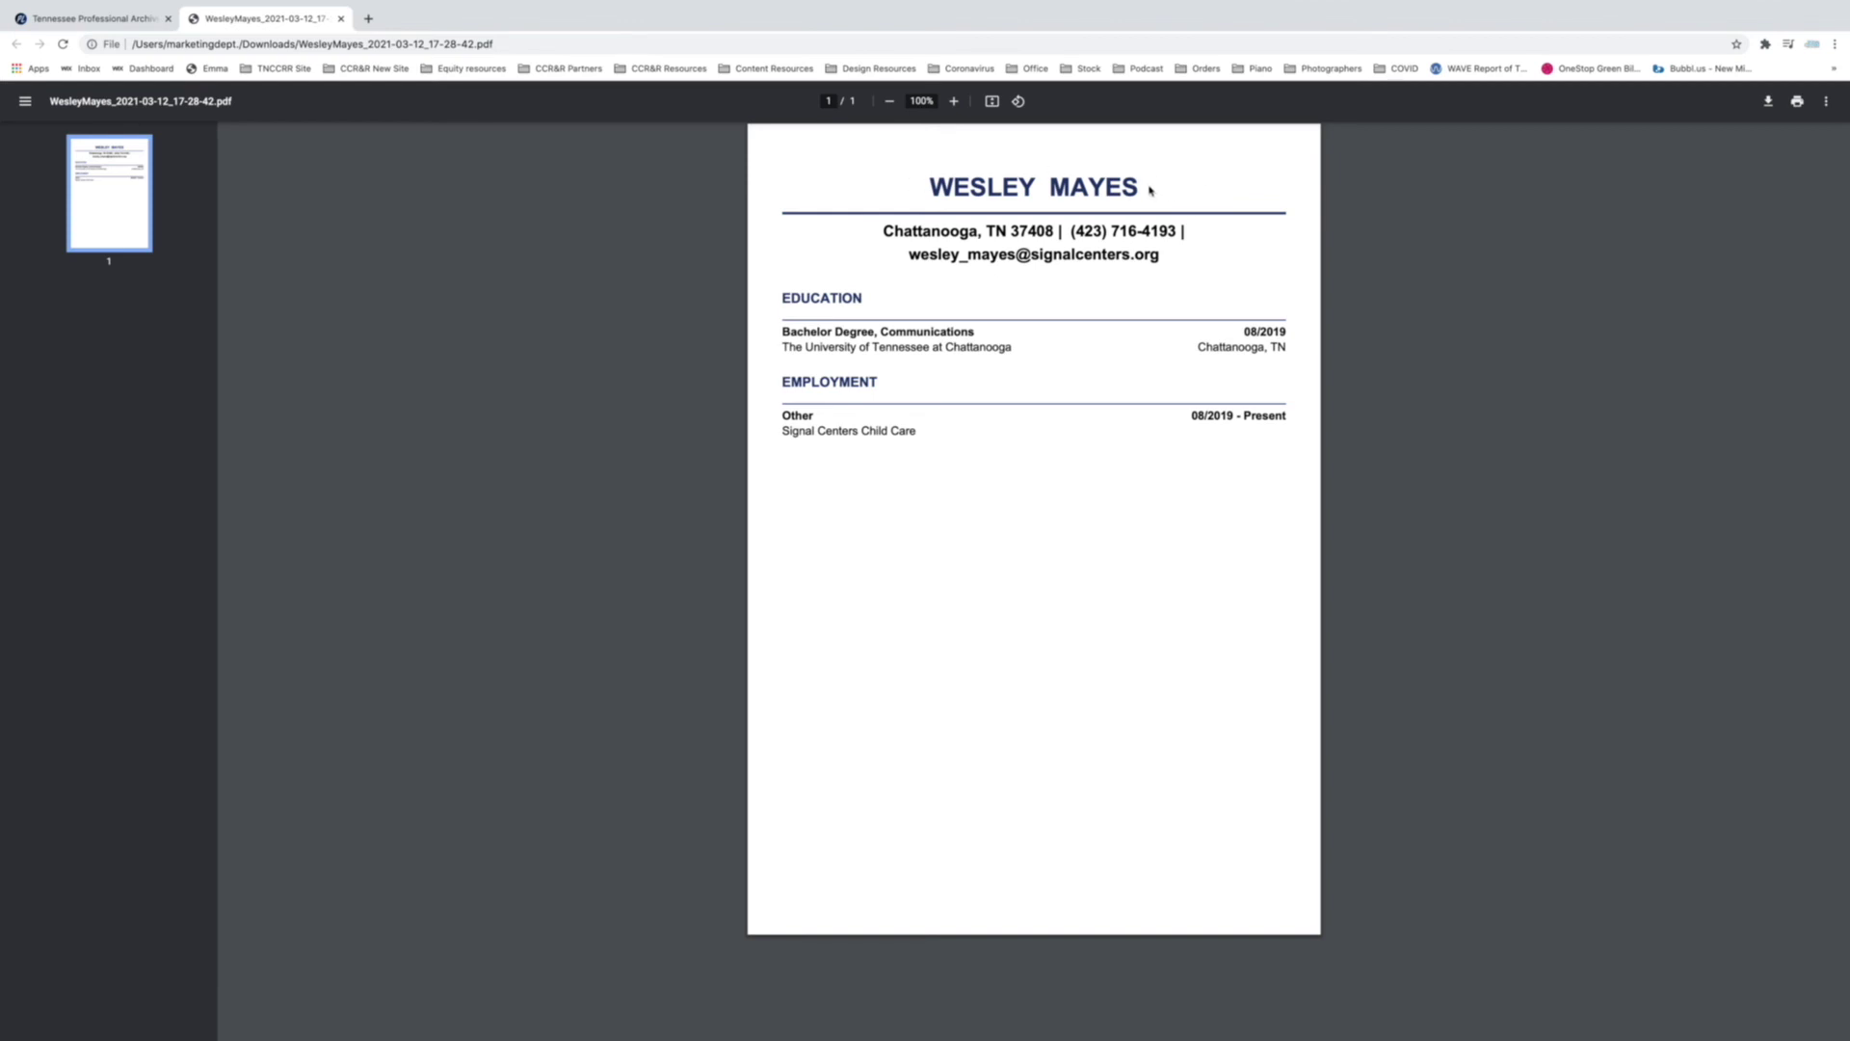
Inspect the name, phone number and location in the PDF's contact heading.
left_click_drag(1152, 186, 927, 188)
left_click_drag(1066, 232, 1187, 234)
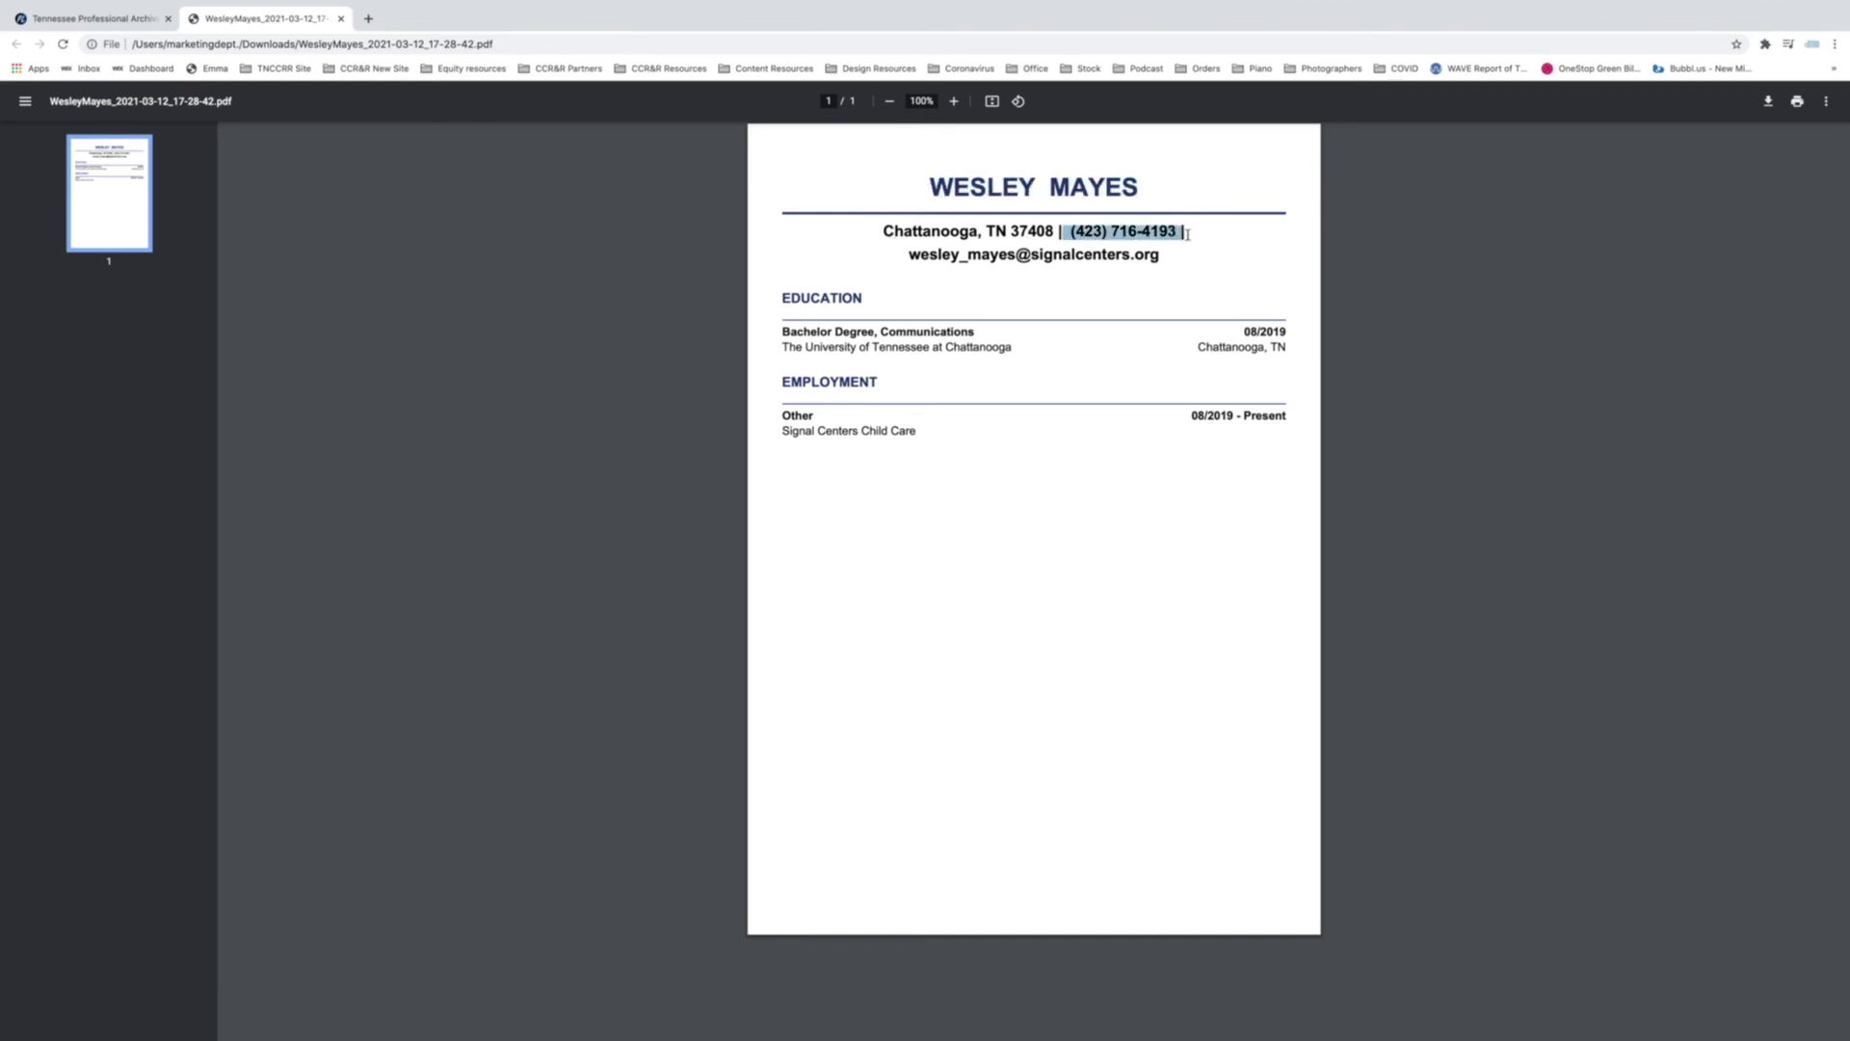
left_click_drag(837, 230, 1053, 224)
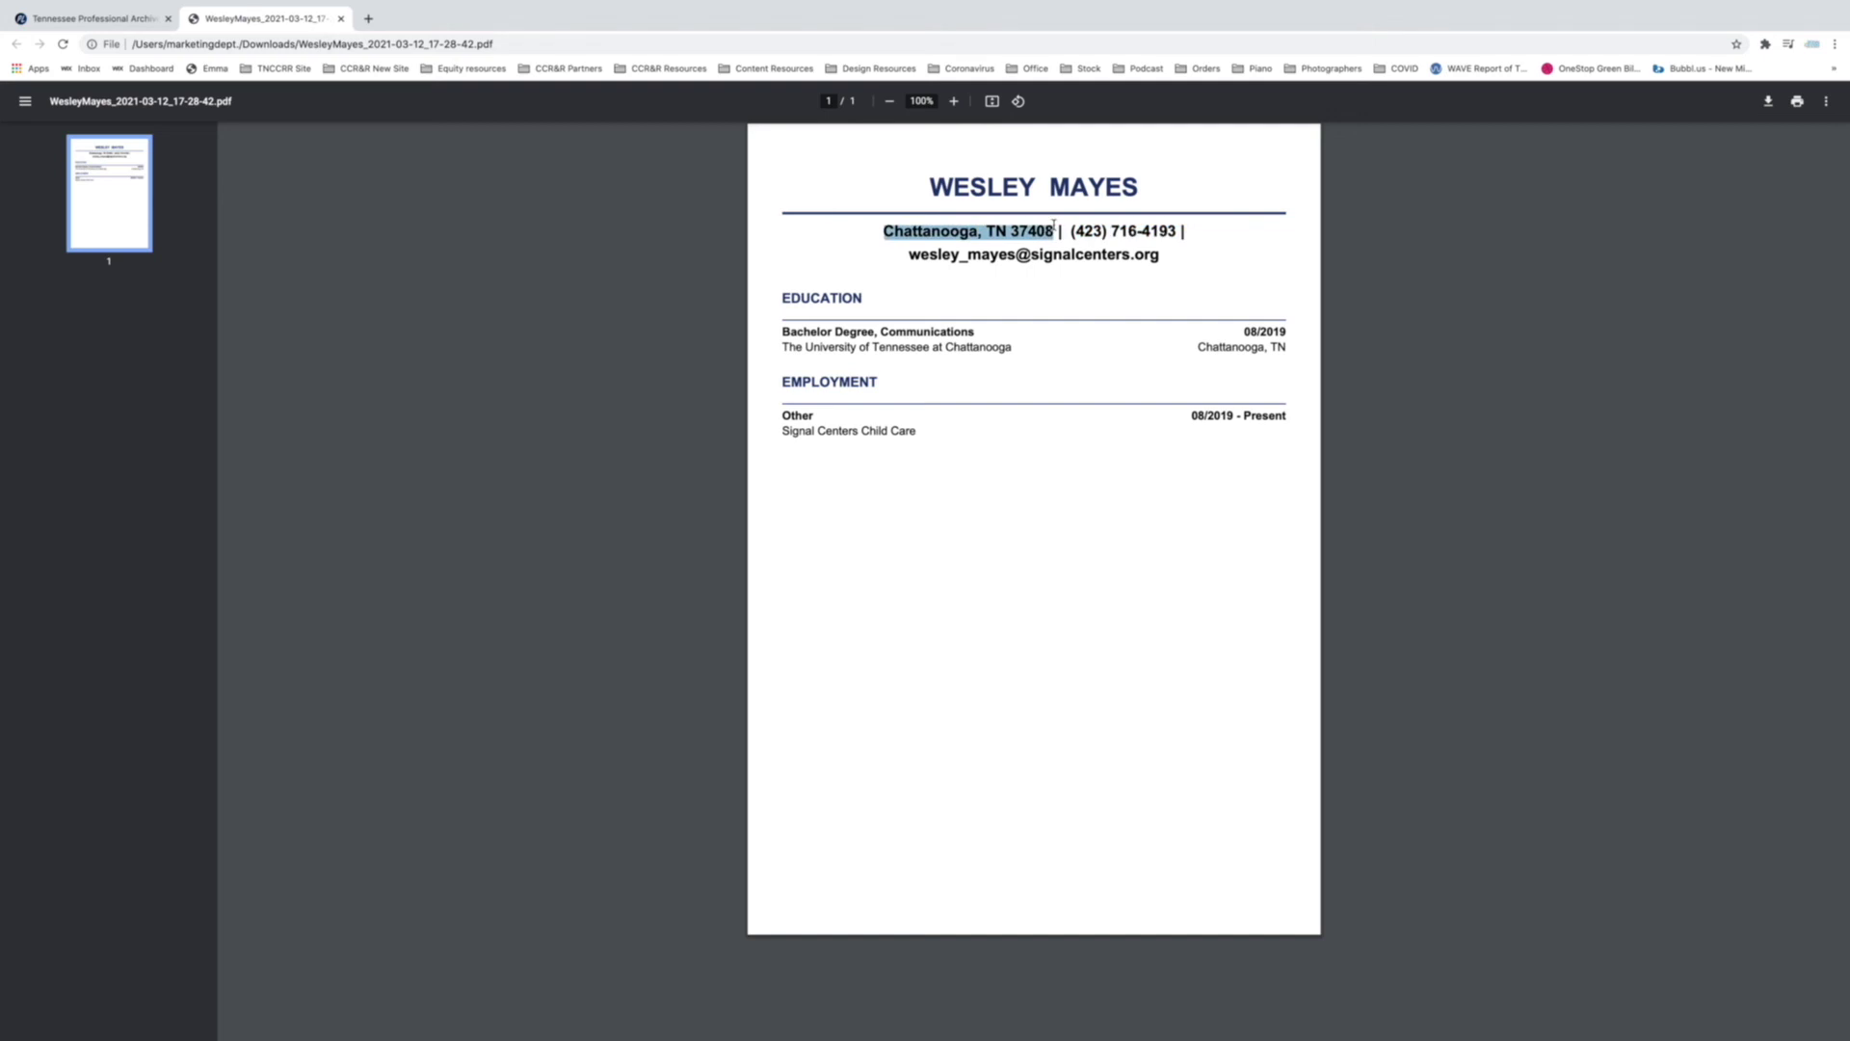
left_click(1090, 300)
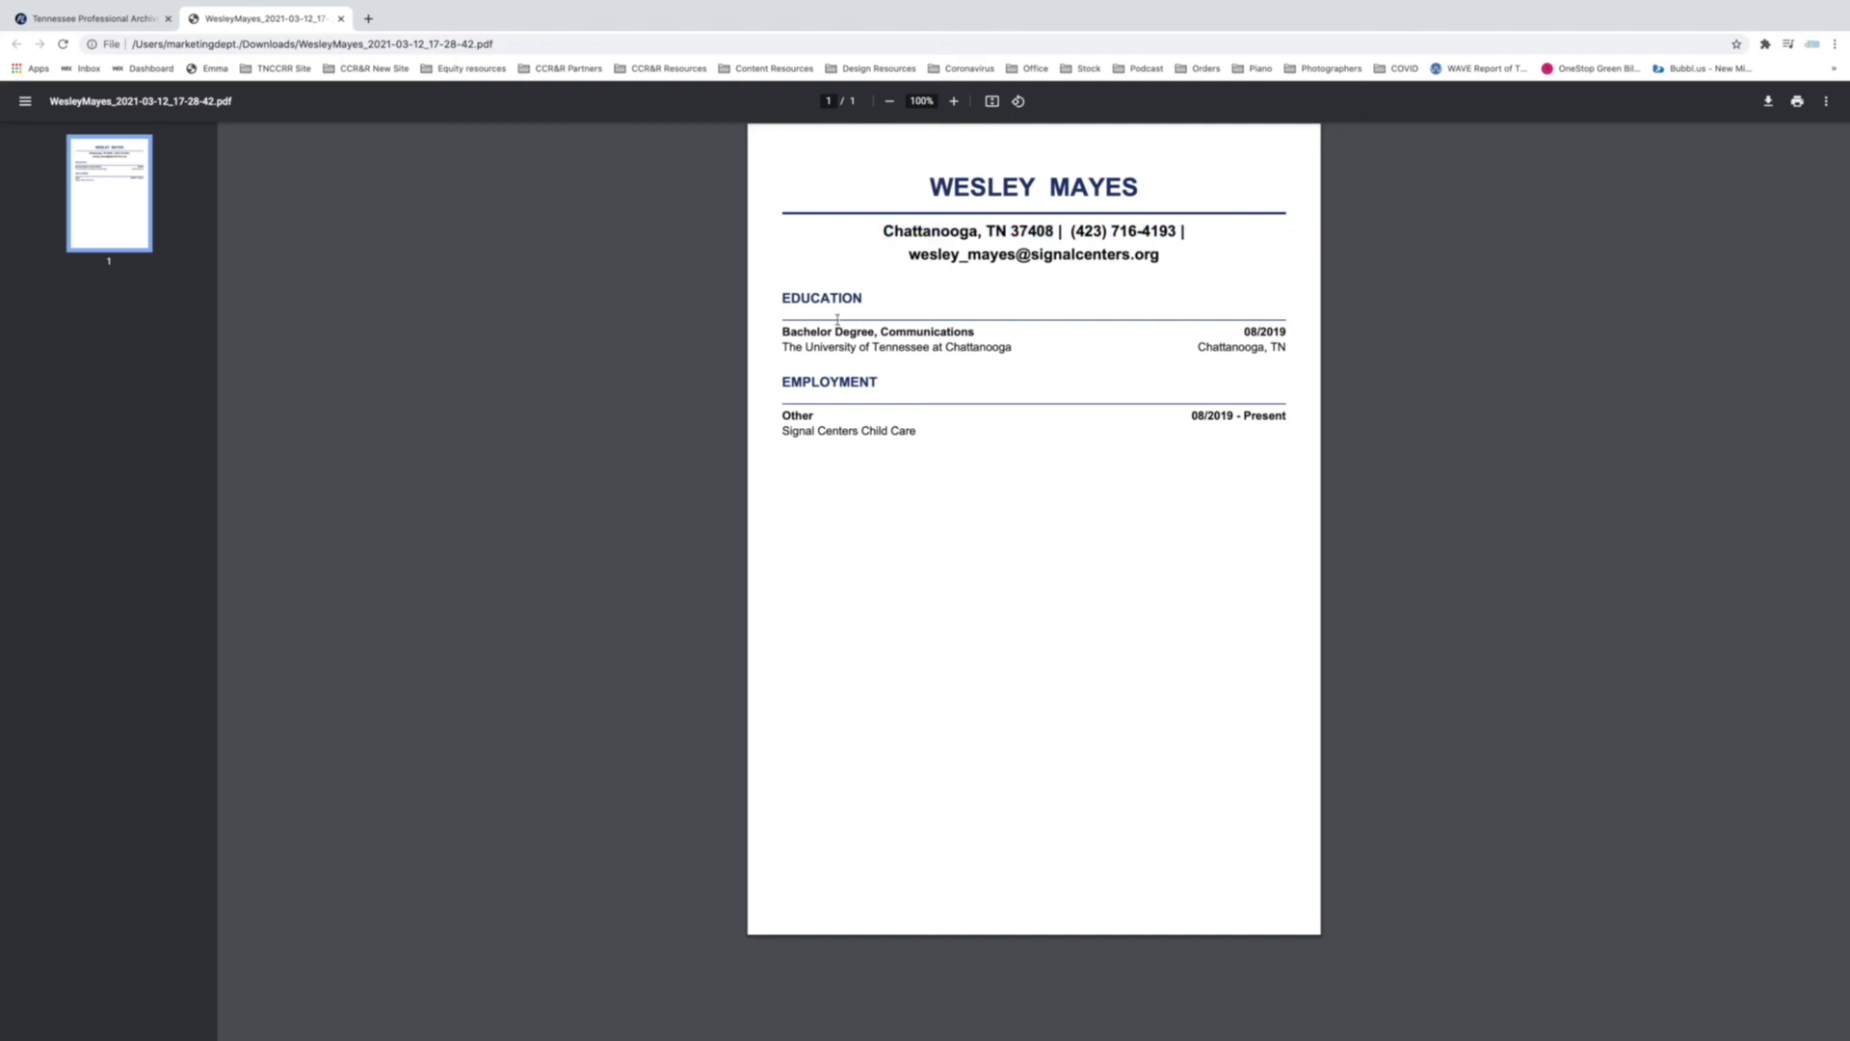
Check the EDUCATION and EMPLOYMENT headings, then close the PDF tab.
double_click(799, 300)
double_click(788, 381)
left_click(862, 461)
left_click(341, 18)
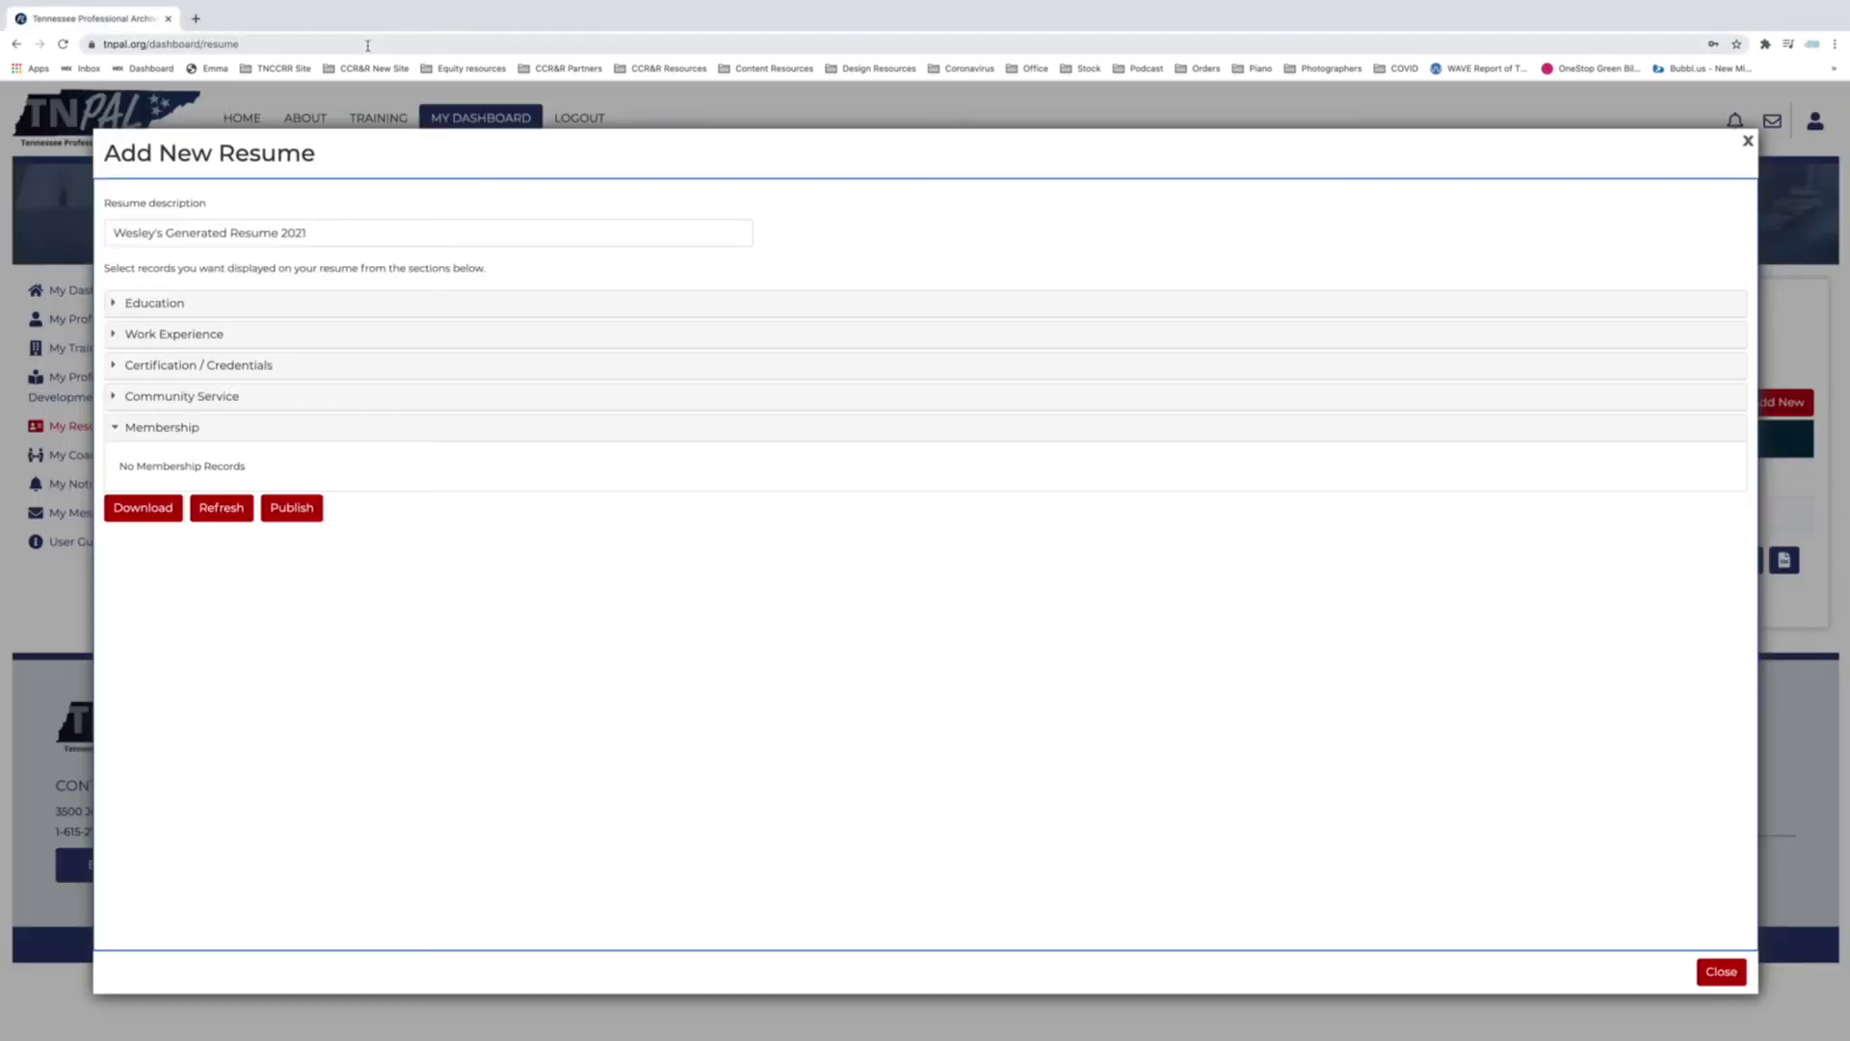
Close the resume builder, preview the uploaded resume's details, and sort by Date Uploaded newest first.
left_click(1724, 976)
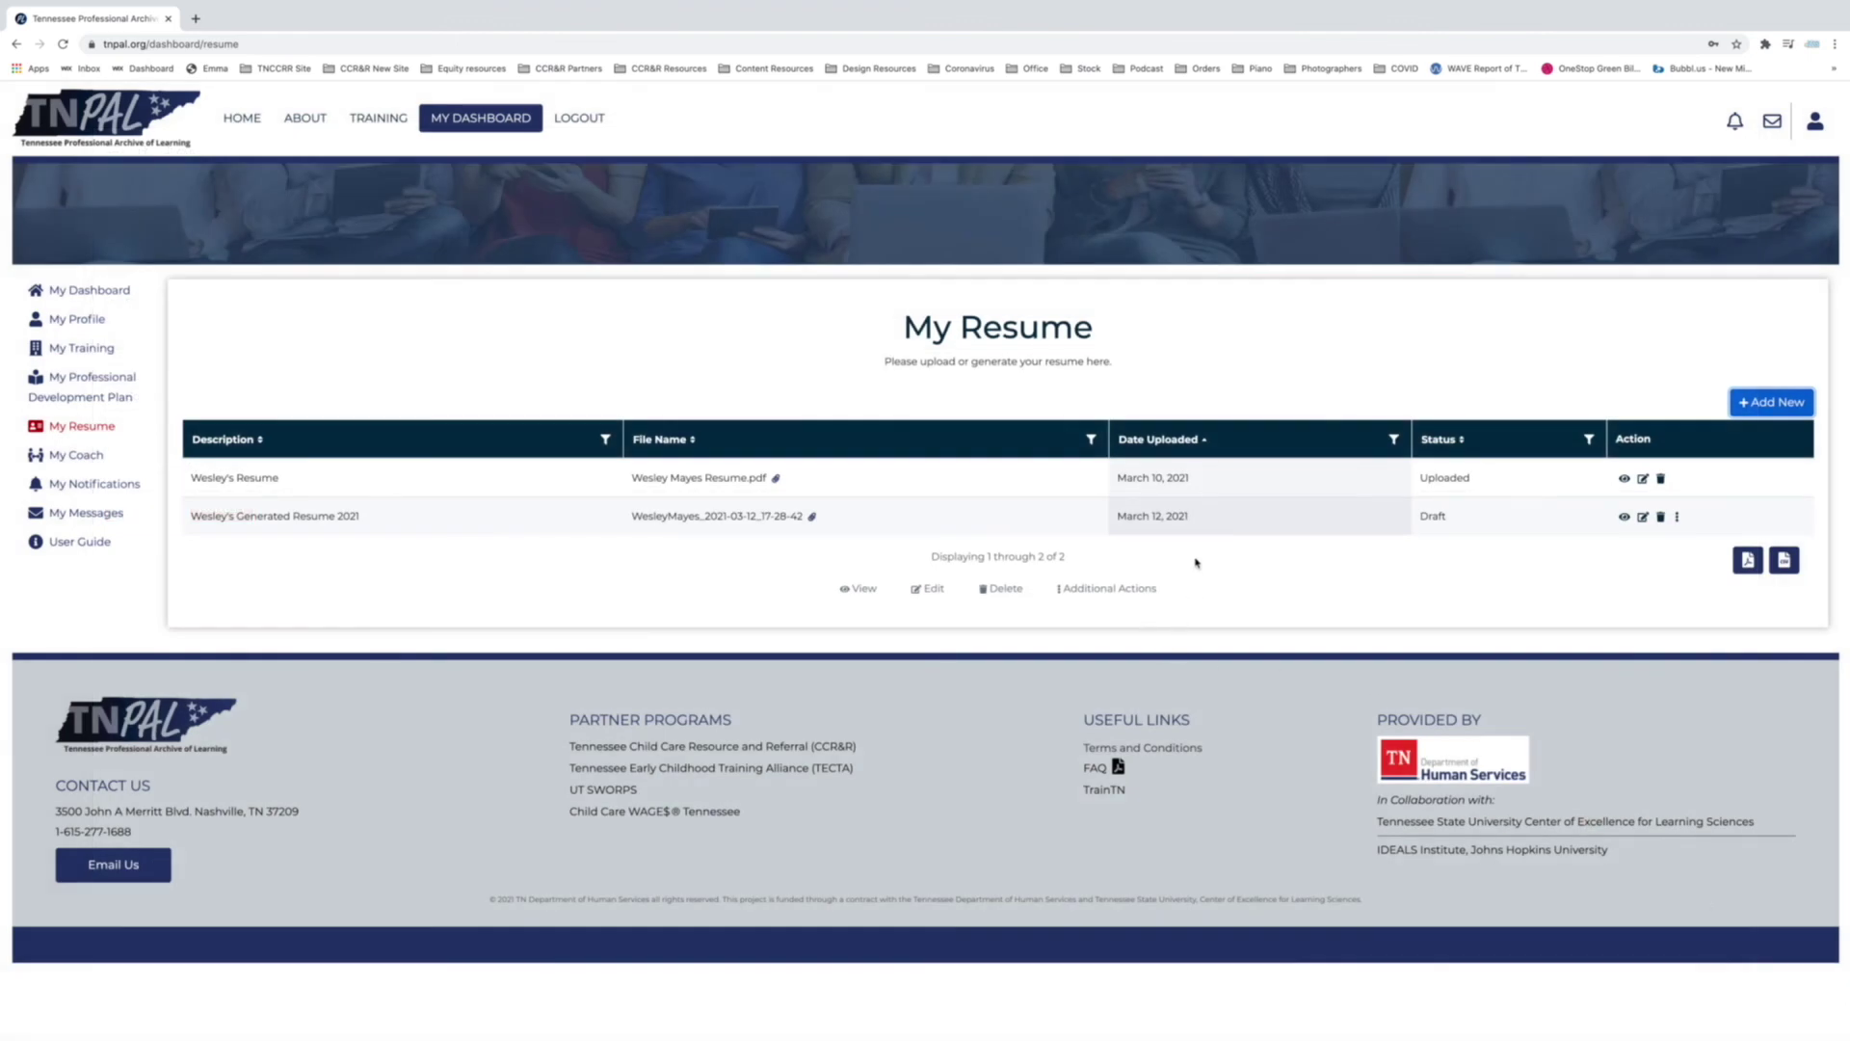
left_click(1129, 479)
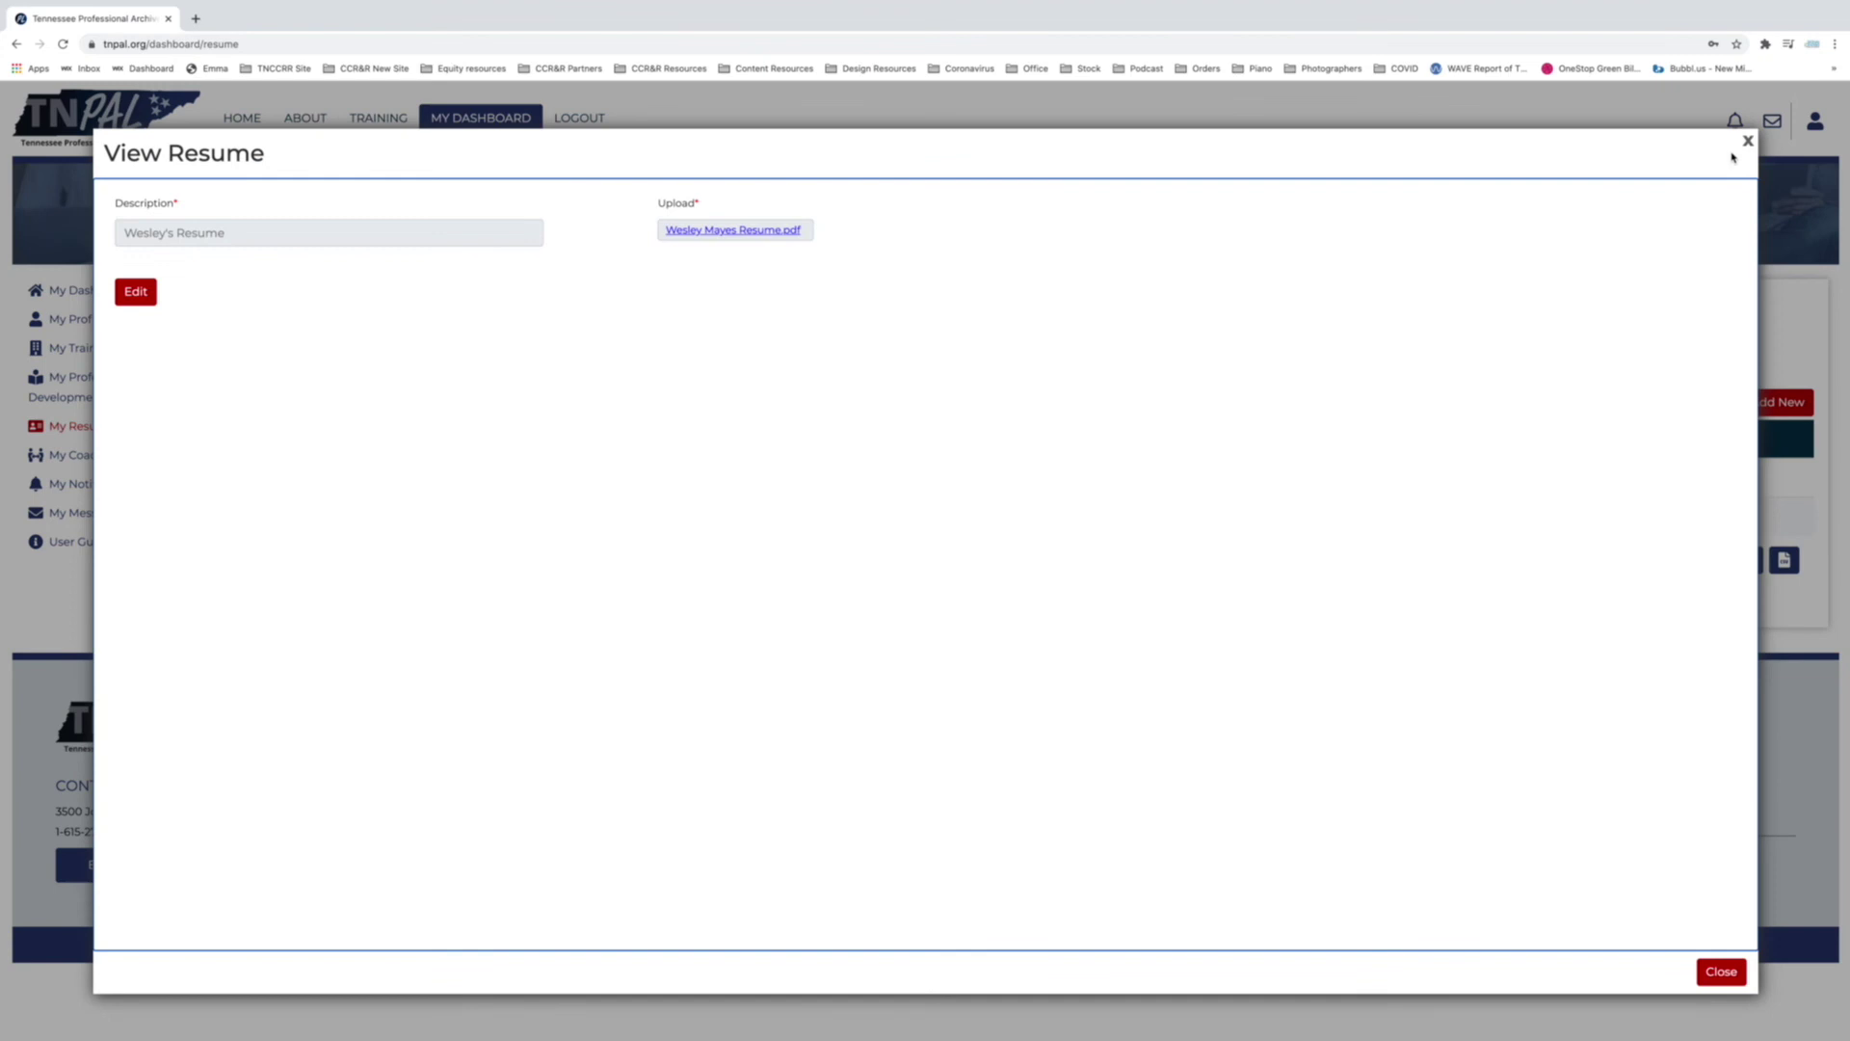
left_click(1746, 142)
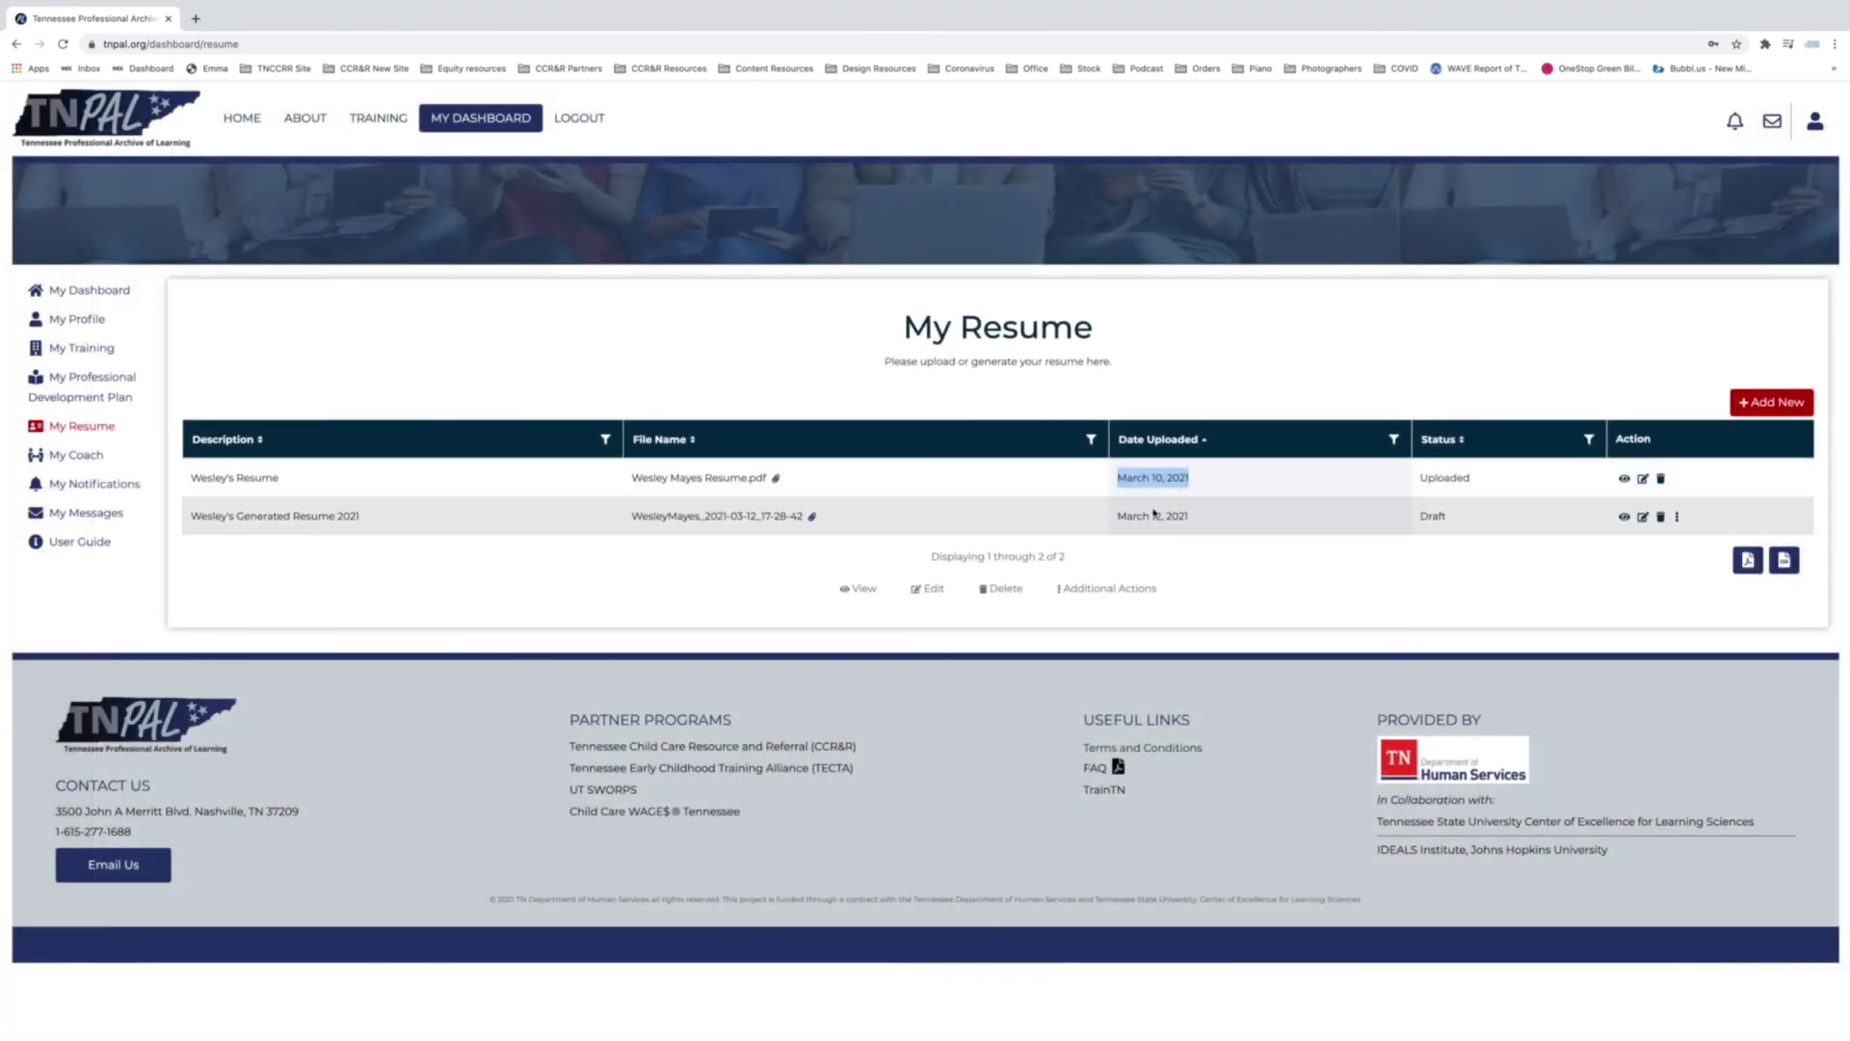
left_click(1211, 549)
left_click(1204, 445)
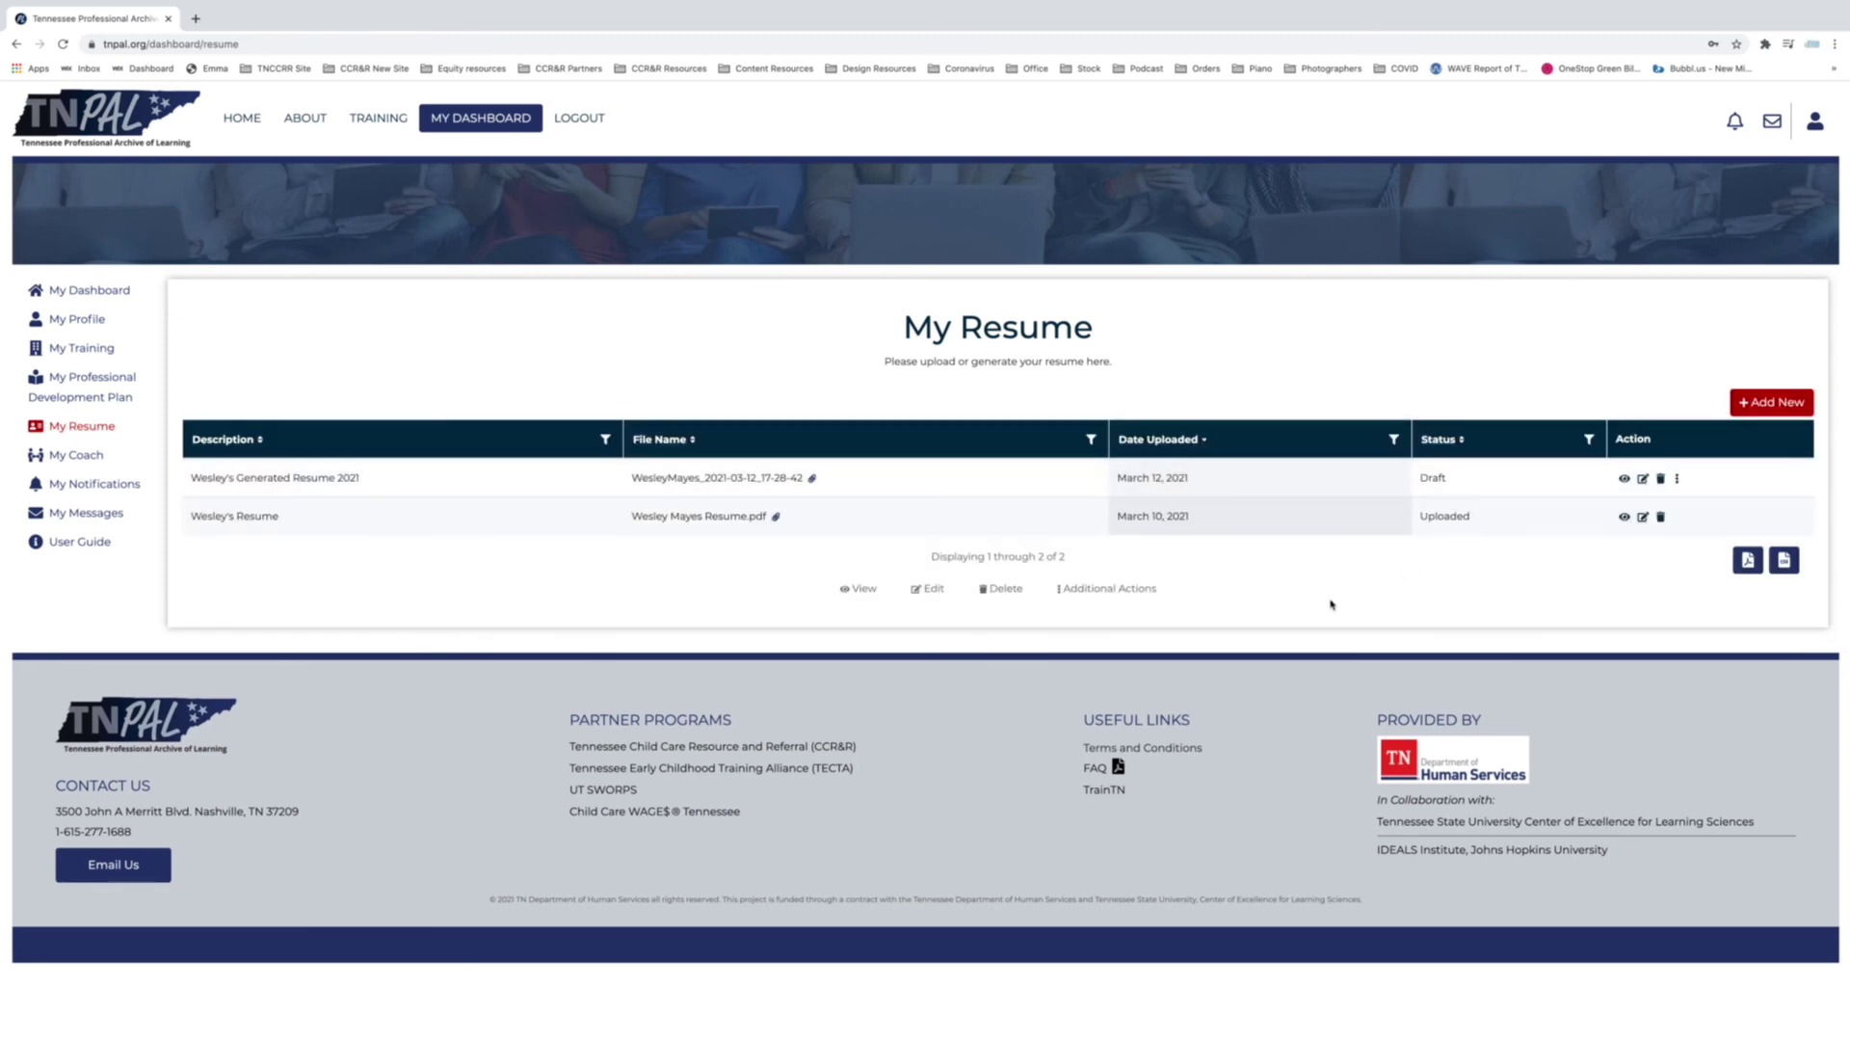